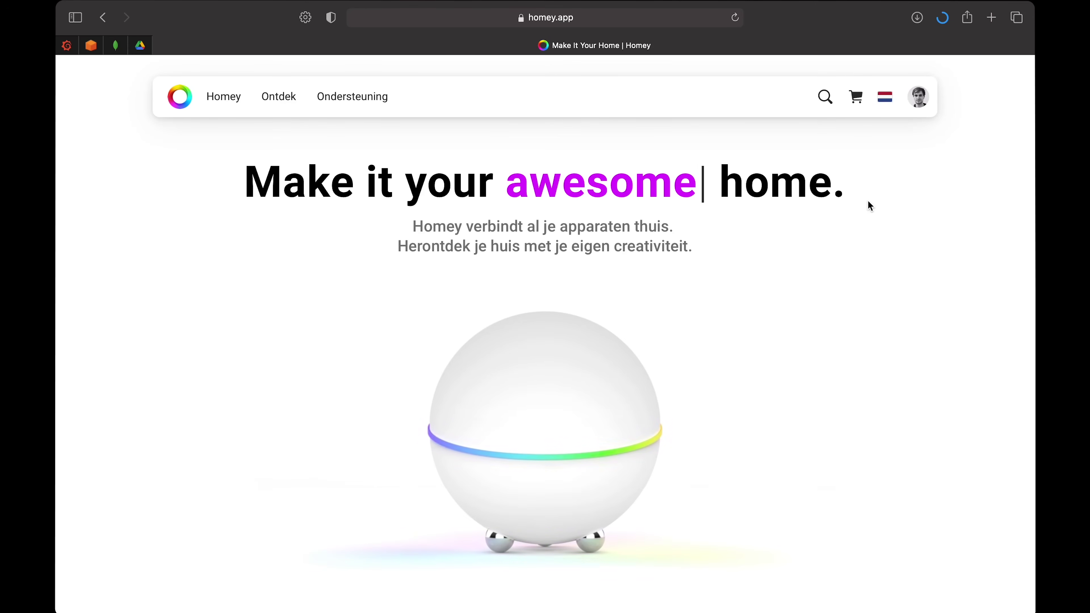
Launch the Homey Web App from the account avatar menu
click(920, 104)
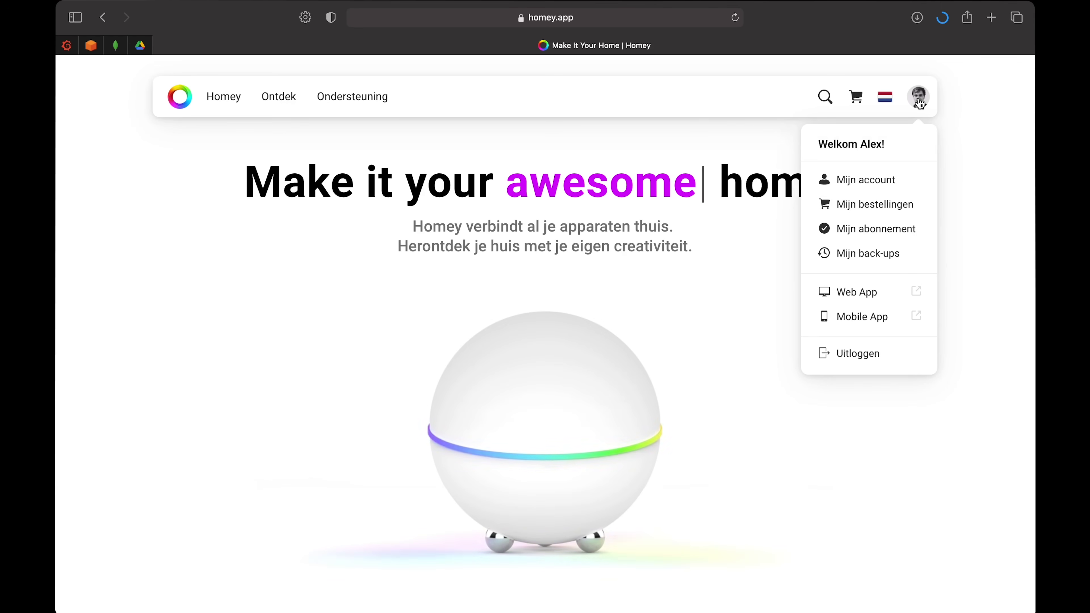
click(869, 301)
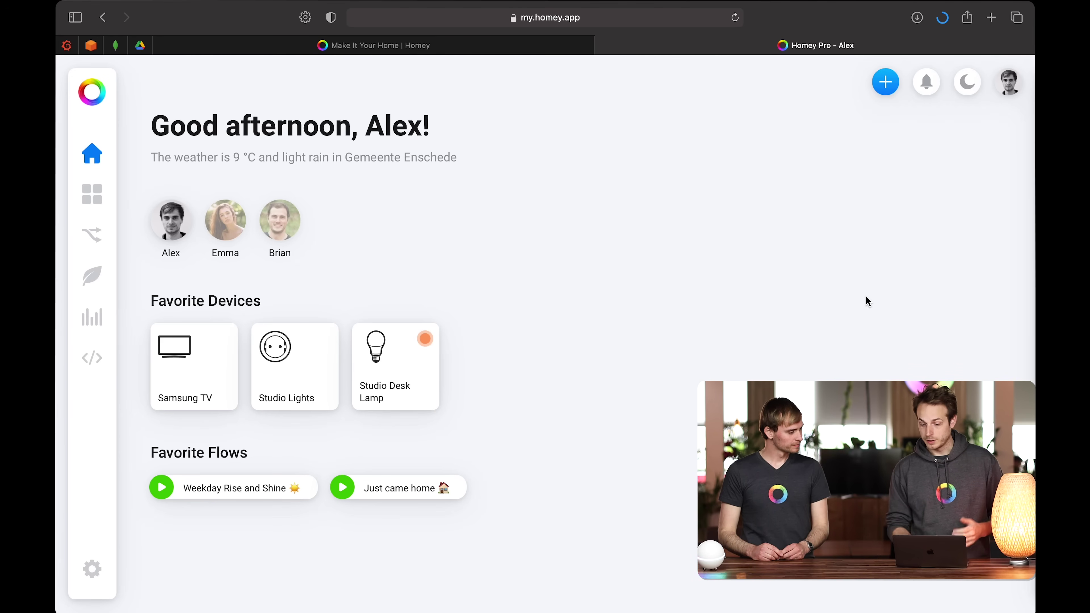
View the recent activity notifications, then close the notifications panel
click(932, 90)
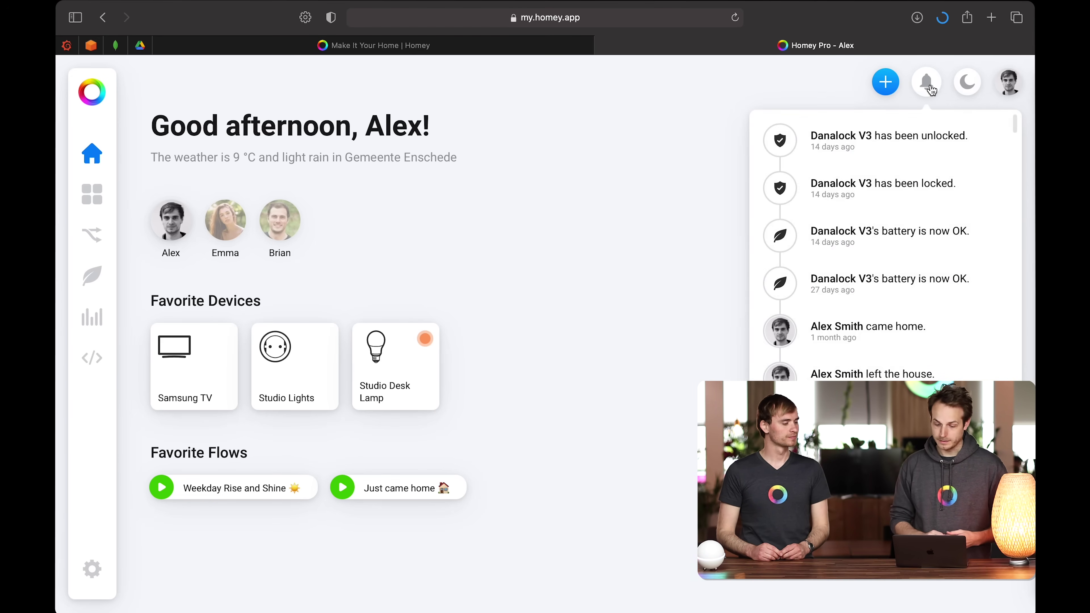
click(614, 219)
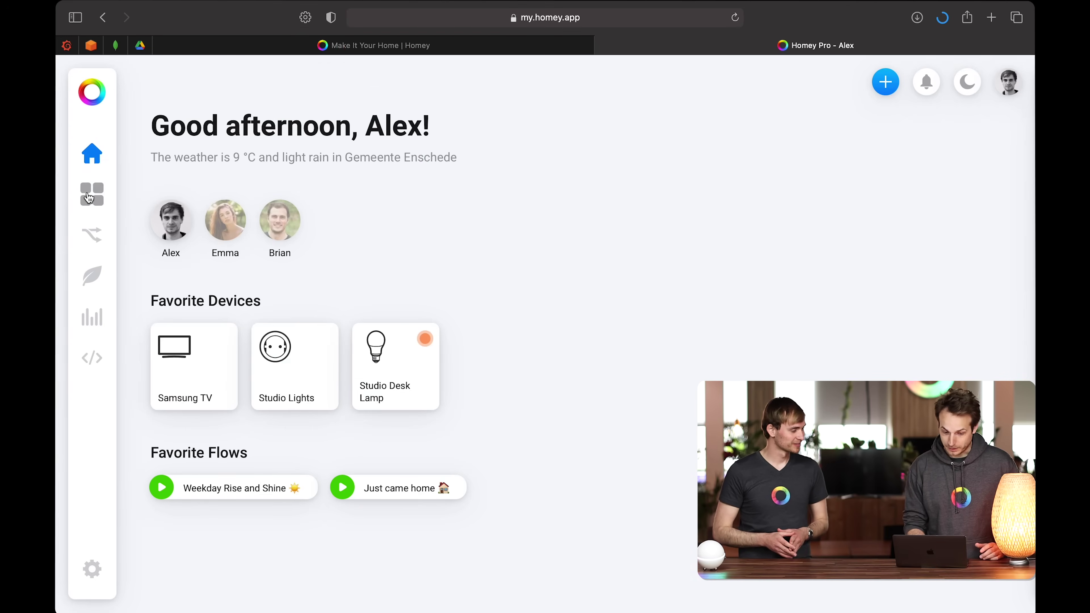
Browse devices in First Floor, then all of Home, and open the Studio Desk Lamp
click(89, 196)
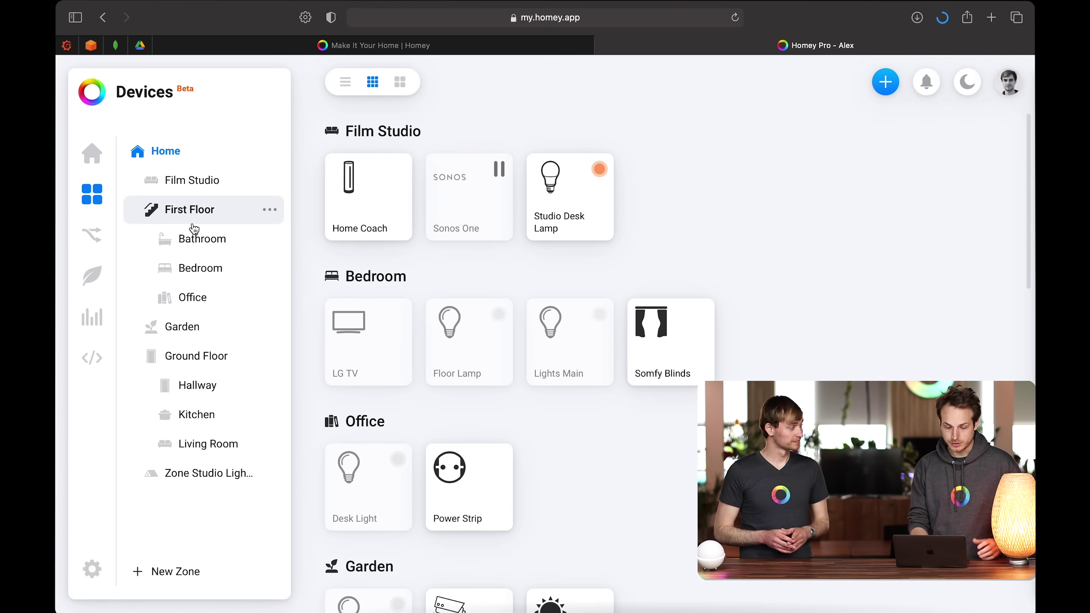
click(193, 223)
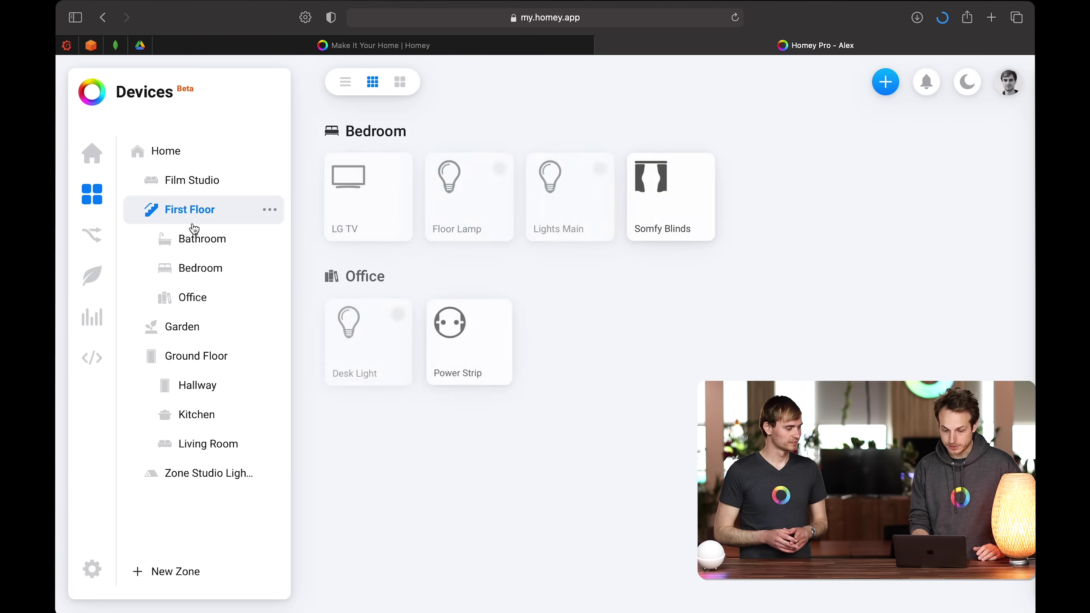
click(184, 165)
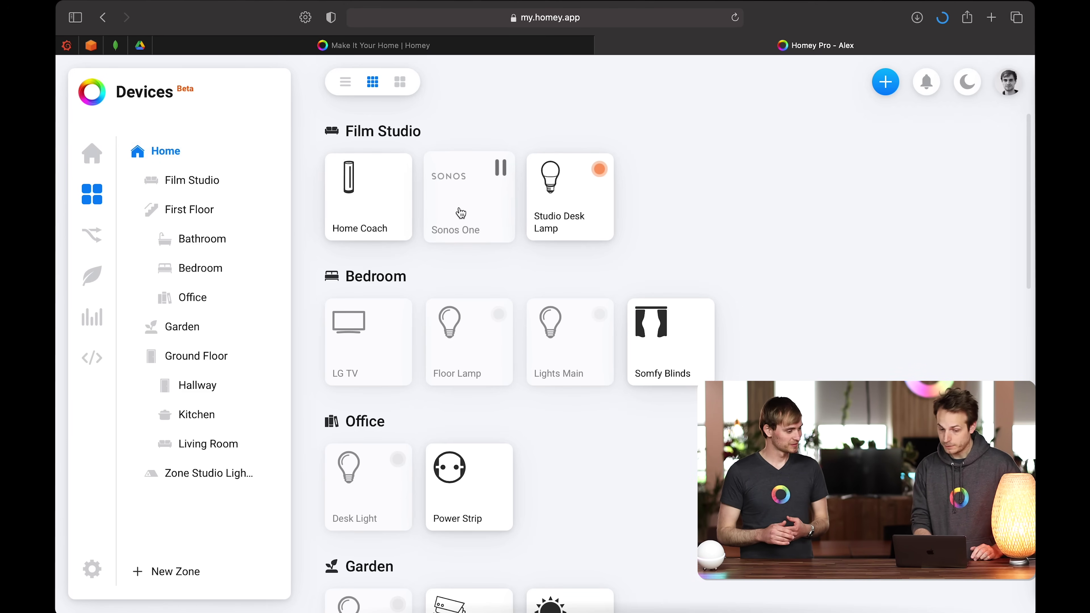
scroll(382, 338, down, 15)
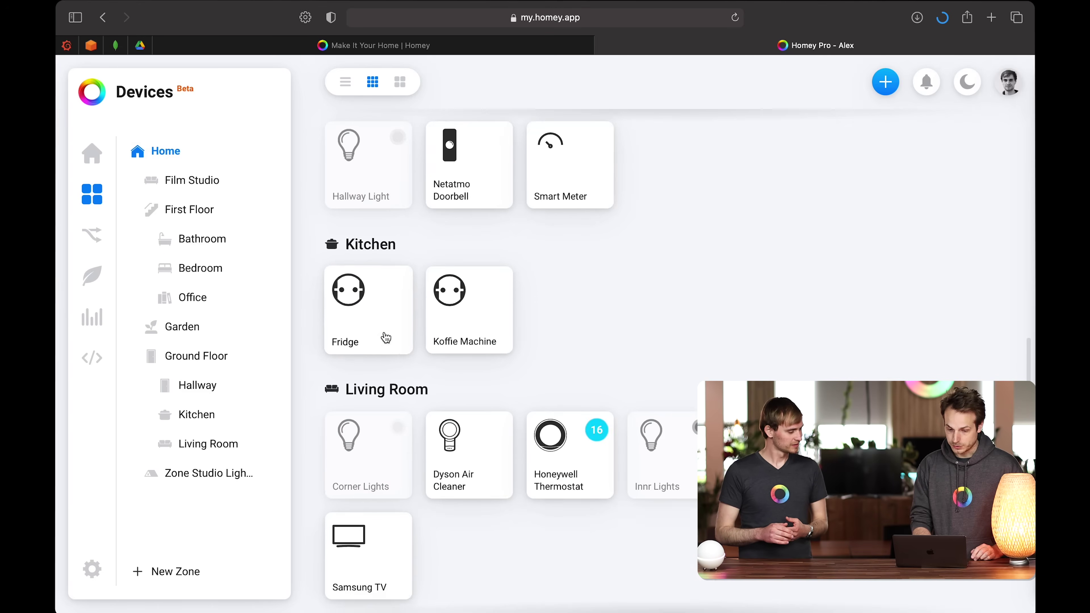
scroll(386, 338, down, 5)
scroll(386, 337, up, 20)
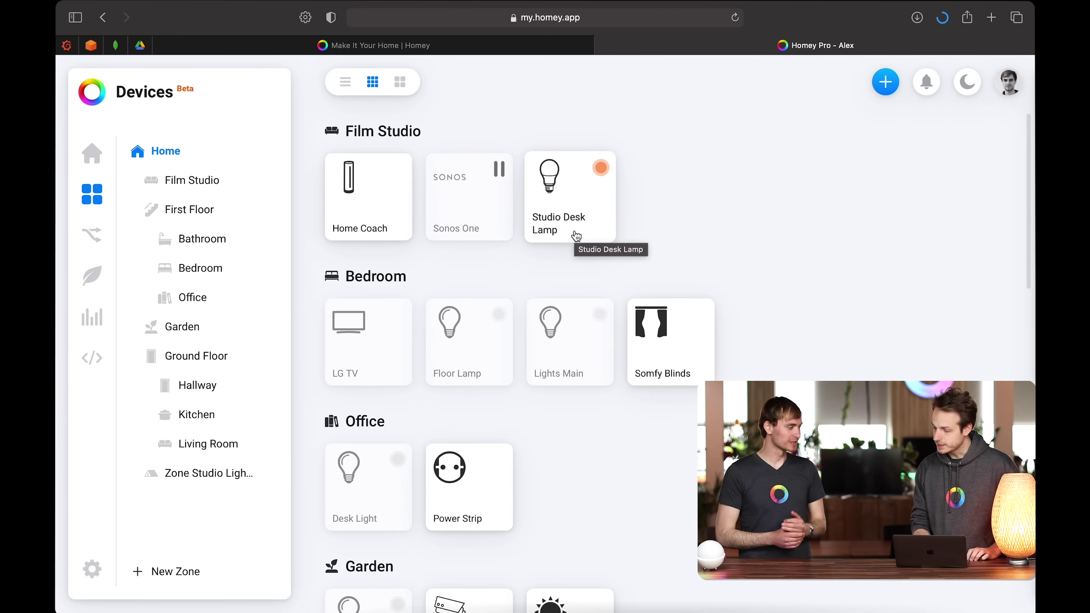
click(576, 236)
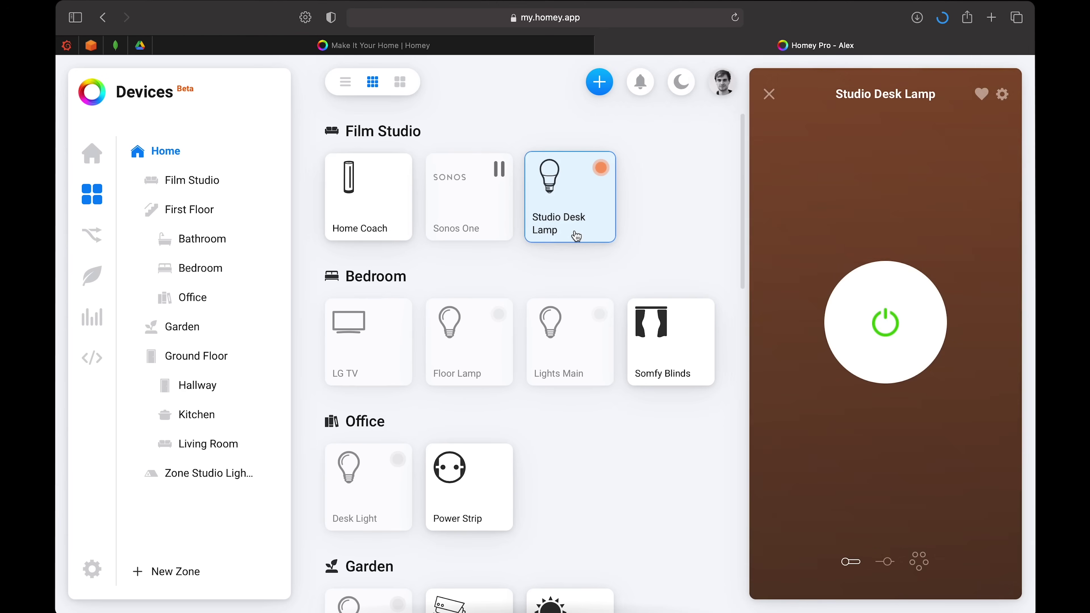
Cycle through the lamp's brightness, colour and on/off control tabs
click(886, 563)
click(915, 570)
click(852, 564)
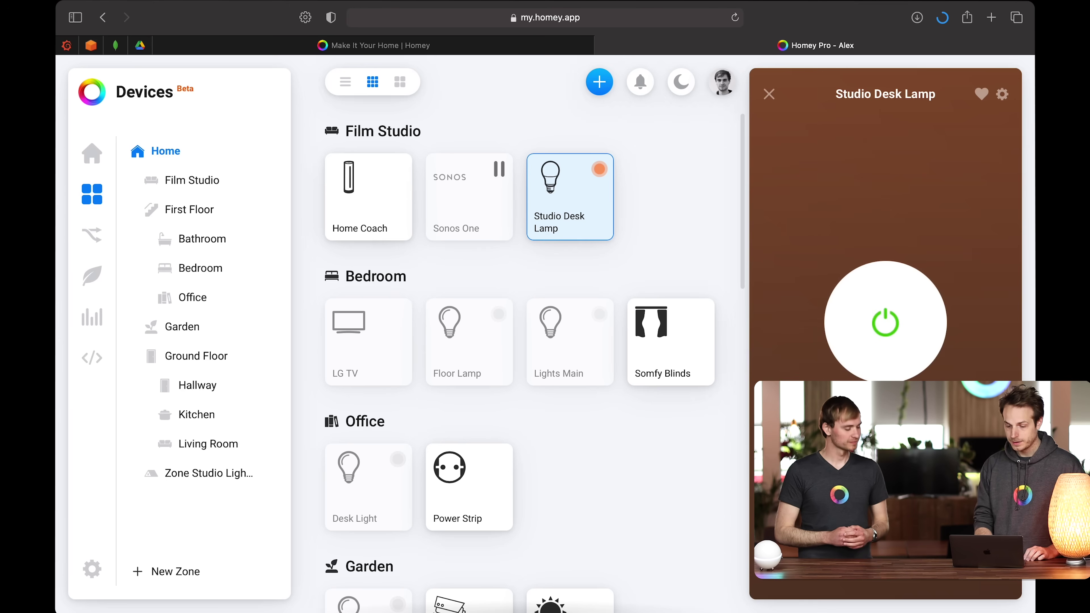
Turn the Studio Desk Lamp off and on, check its quick actions, and toggle its tile
click(884, 317)
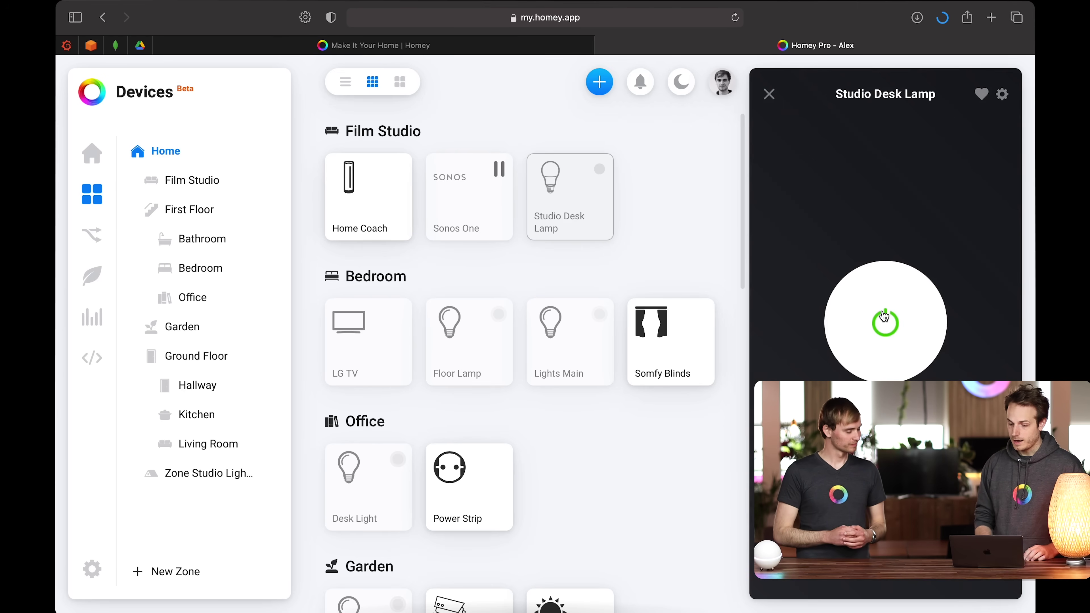
click(884, 317)
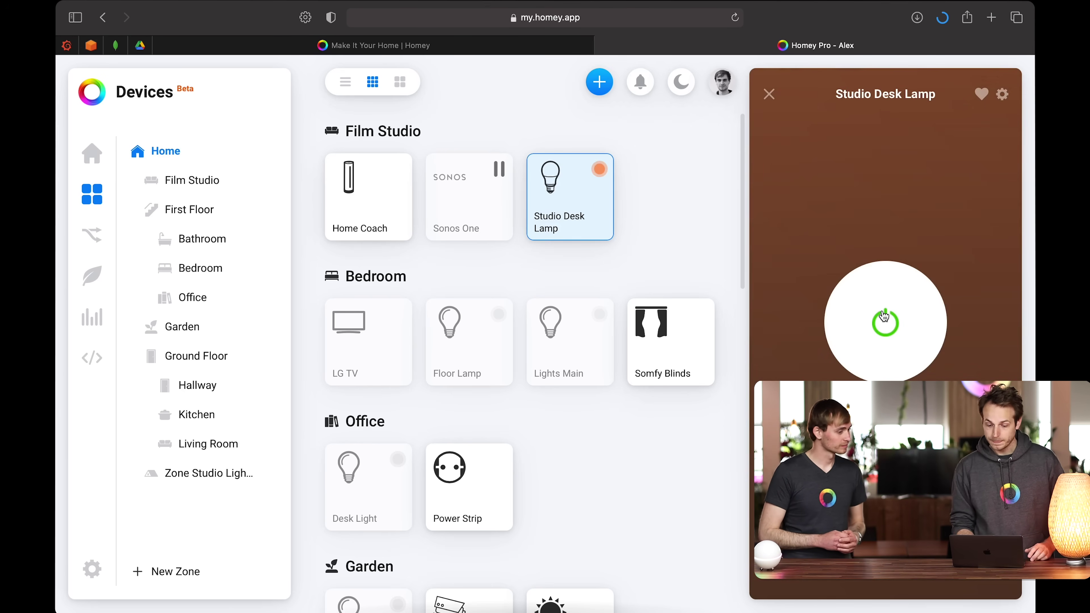
right_click(572, 204)
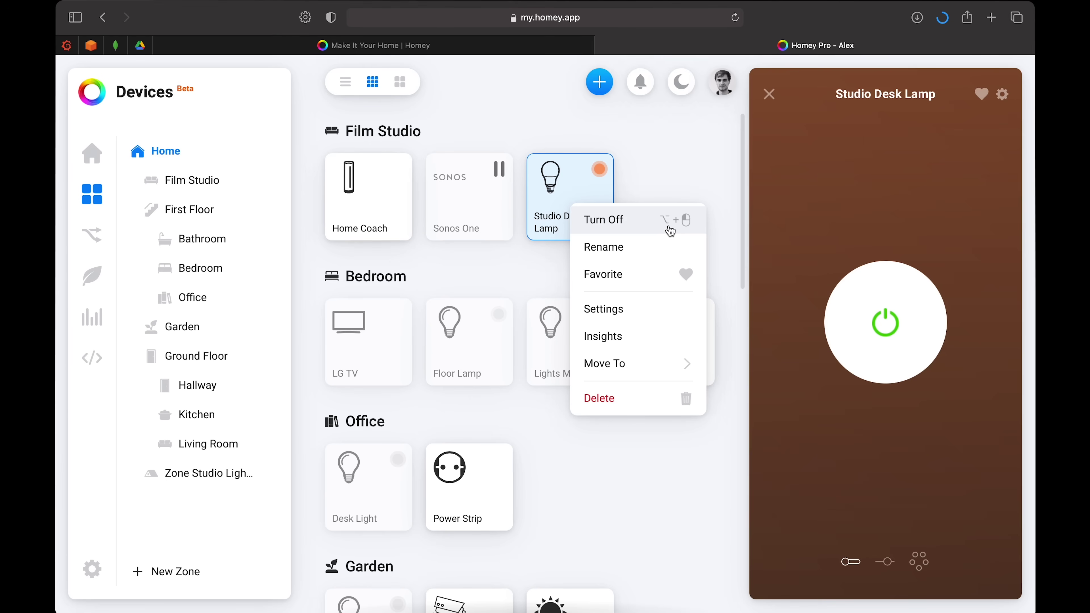
click(676, 166)
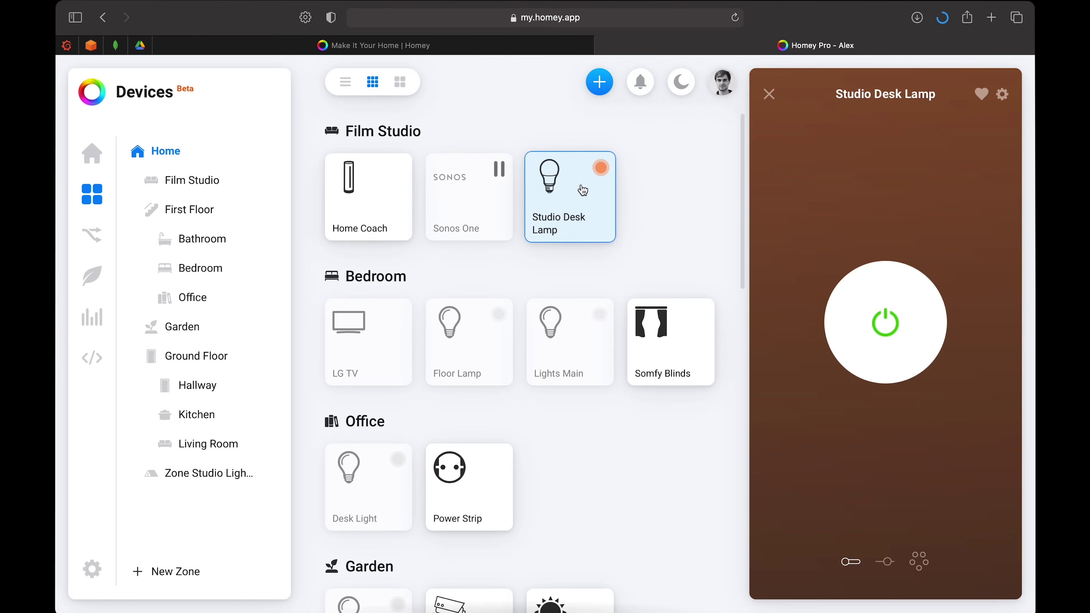
click(579, 201)
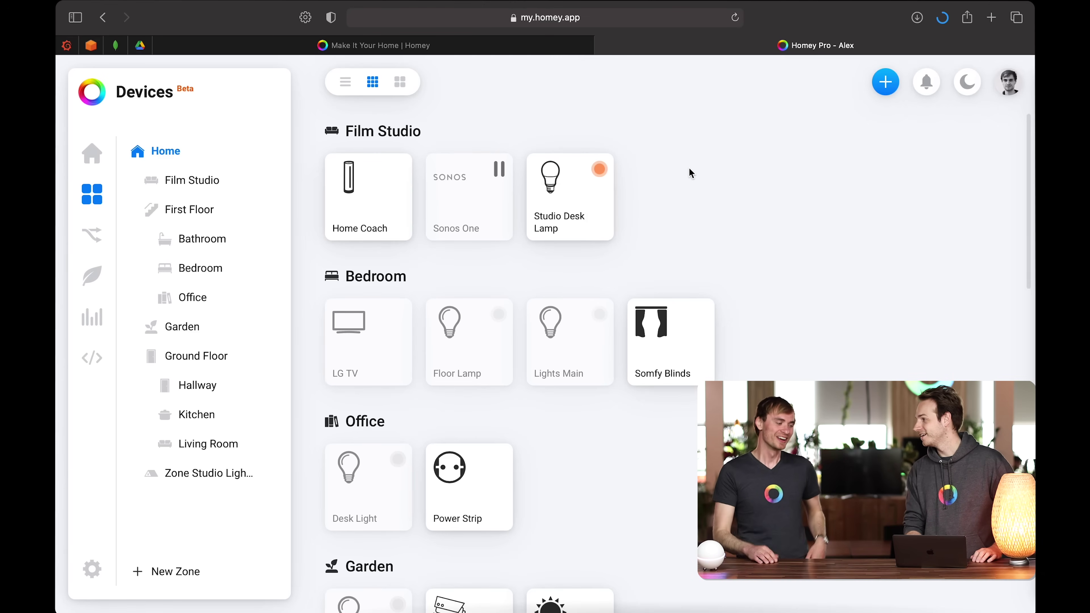
drag(565, 190, 787, 338)
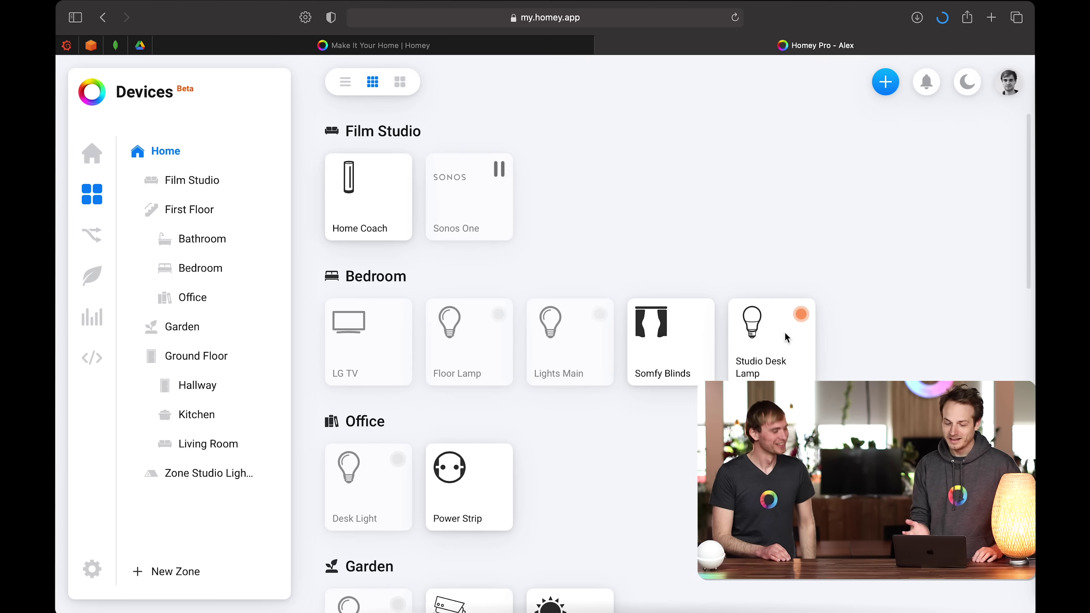
drag(787, 338, 230, 164)
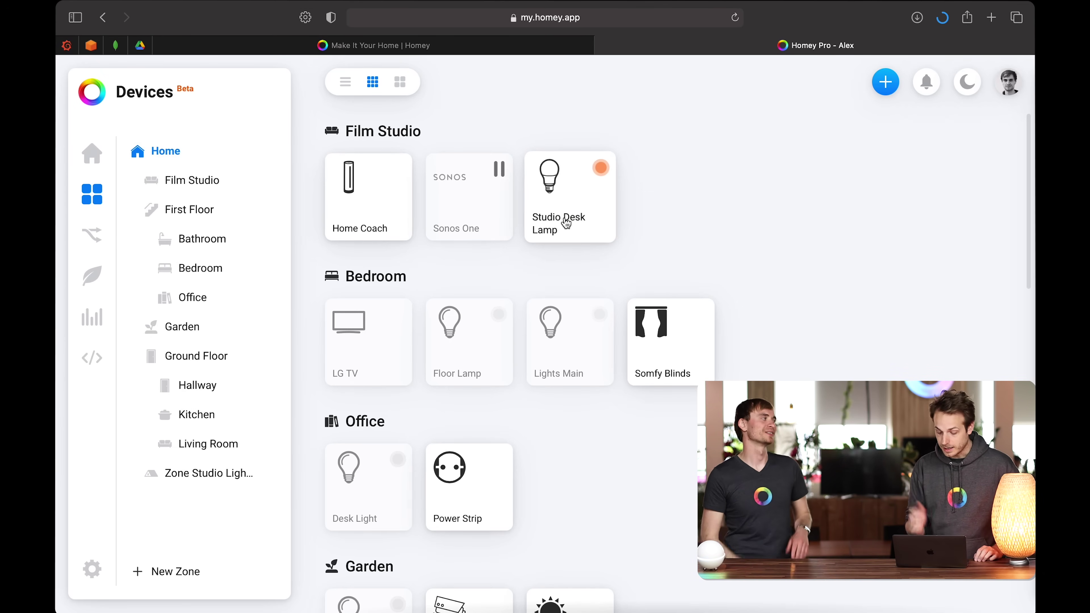
Open and close the Studio Desk Lamp's settings from its quick actions menu
right_click(566, 224)
mouse_move(607, 378)
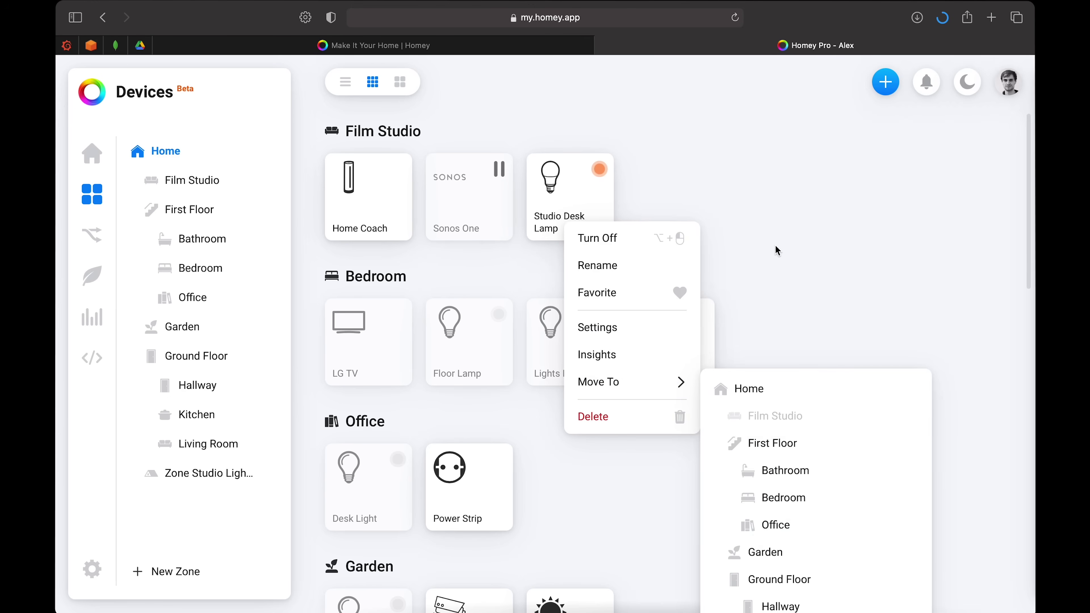
click(616, 330)
click(729, 198)
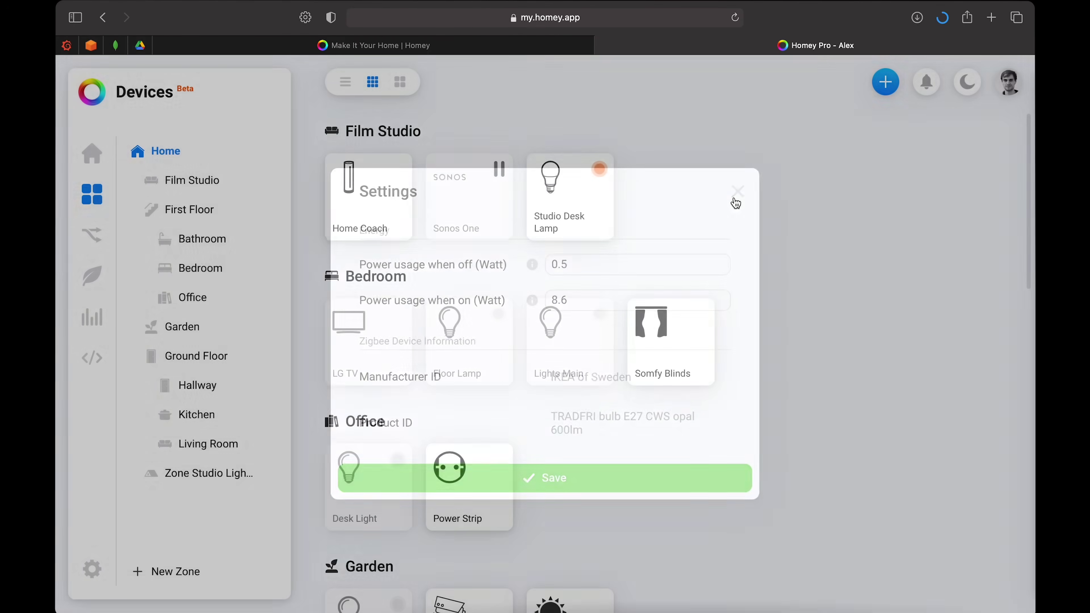
Open the lamp's panel, recheck its settings, and unfavourite then re-favourite it
click(575, 201)
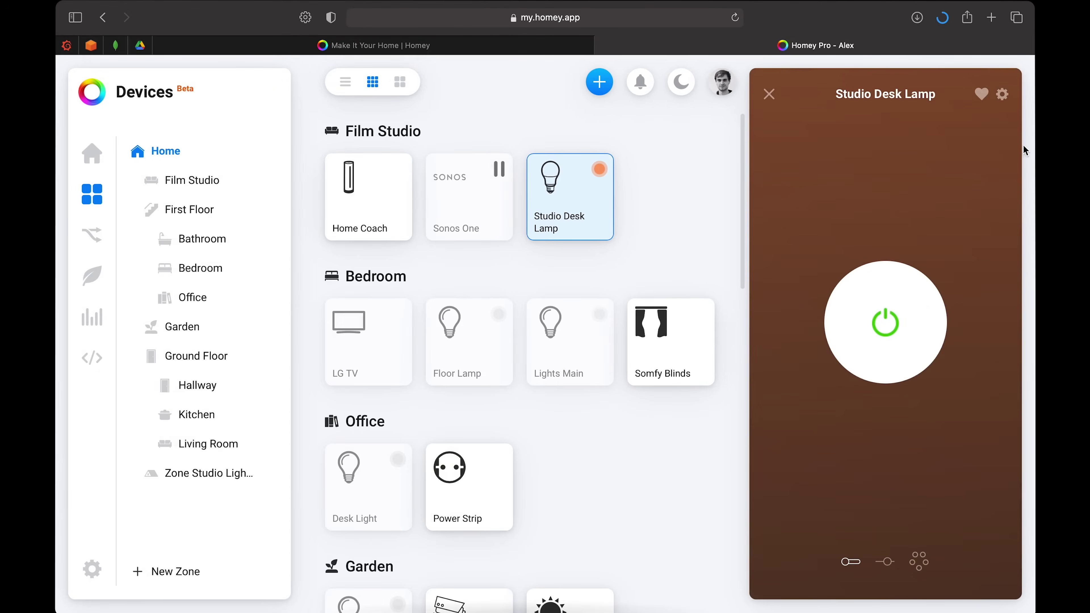
click(1007, 98)
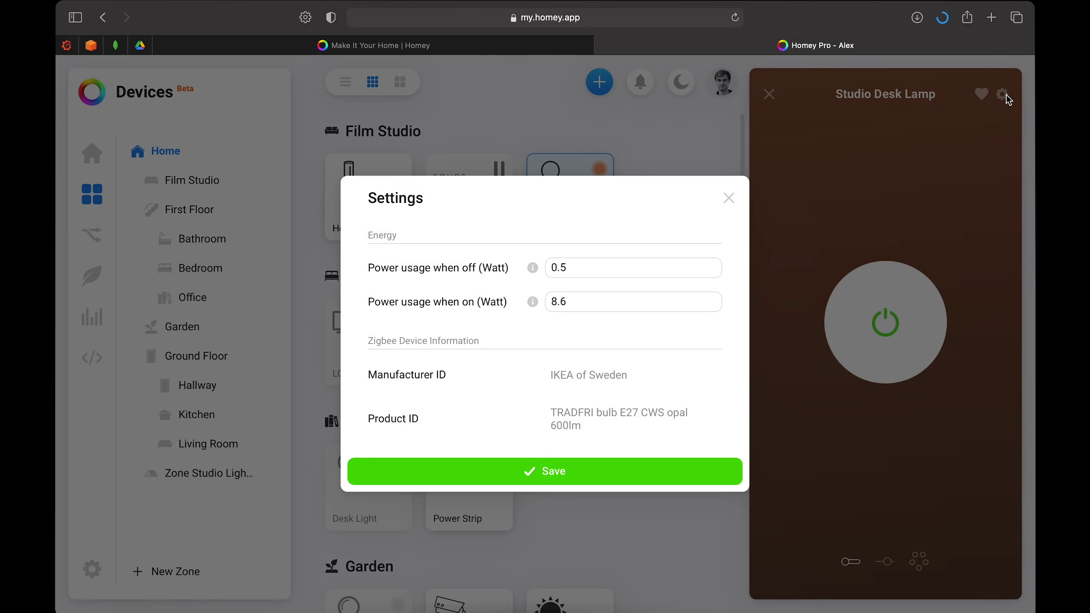
click(728, 200)
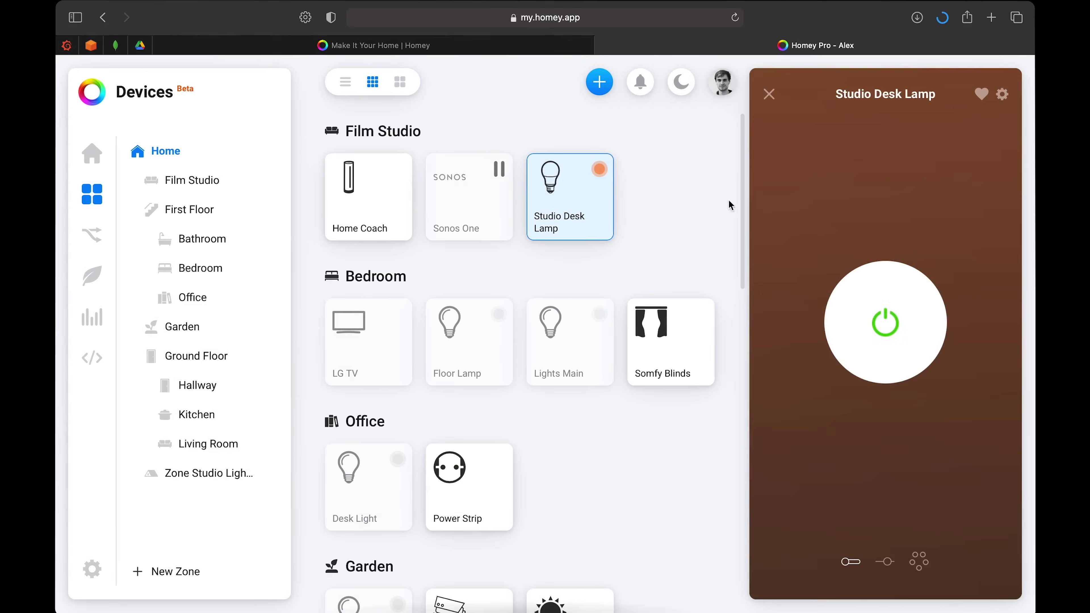
click(983, 95)
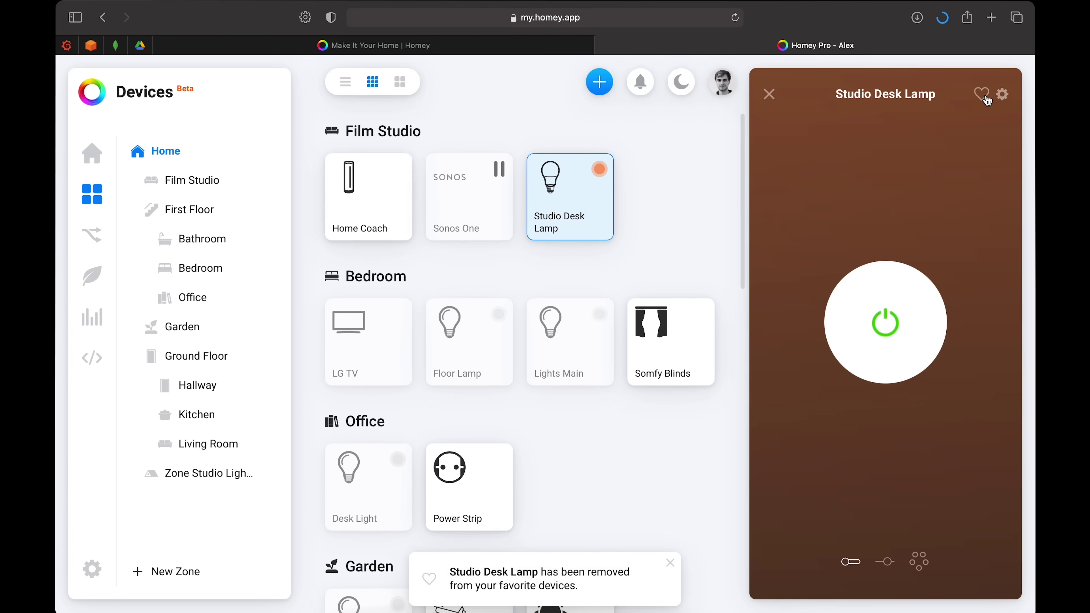
click(983, 96)
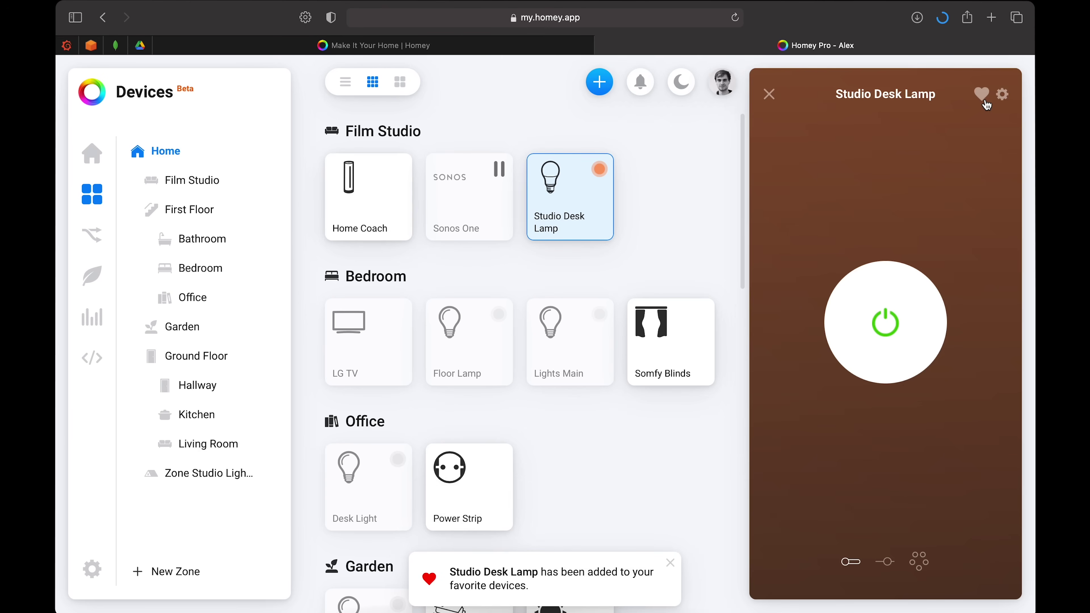
Close the lamp's panel and switch the device list to large detailed tiles
click(771, 103)
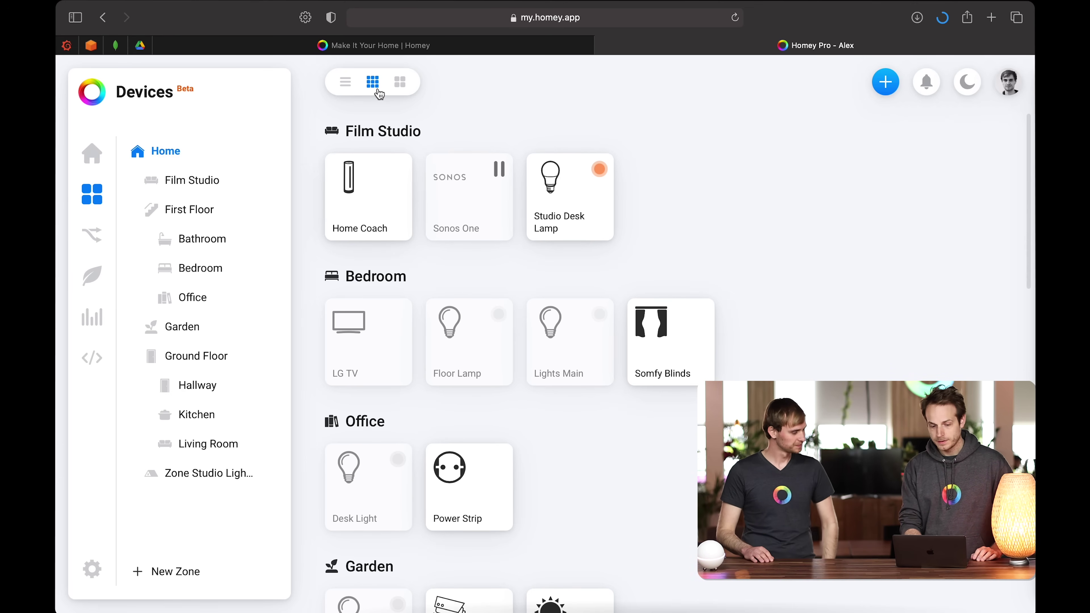
click(401, 91)
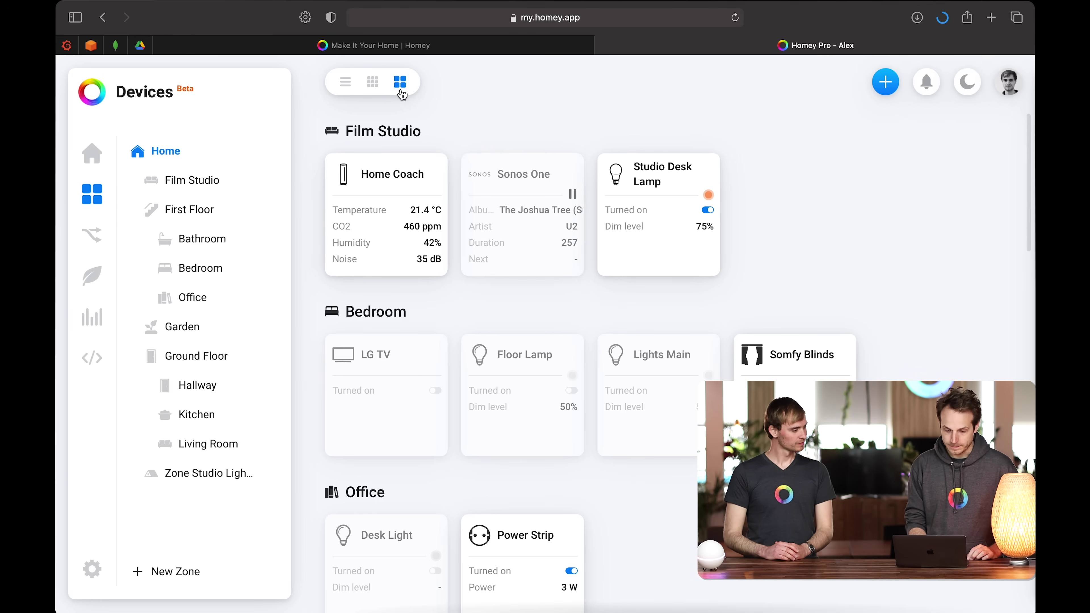
mouse_move(402, 217)
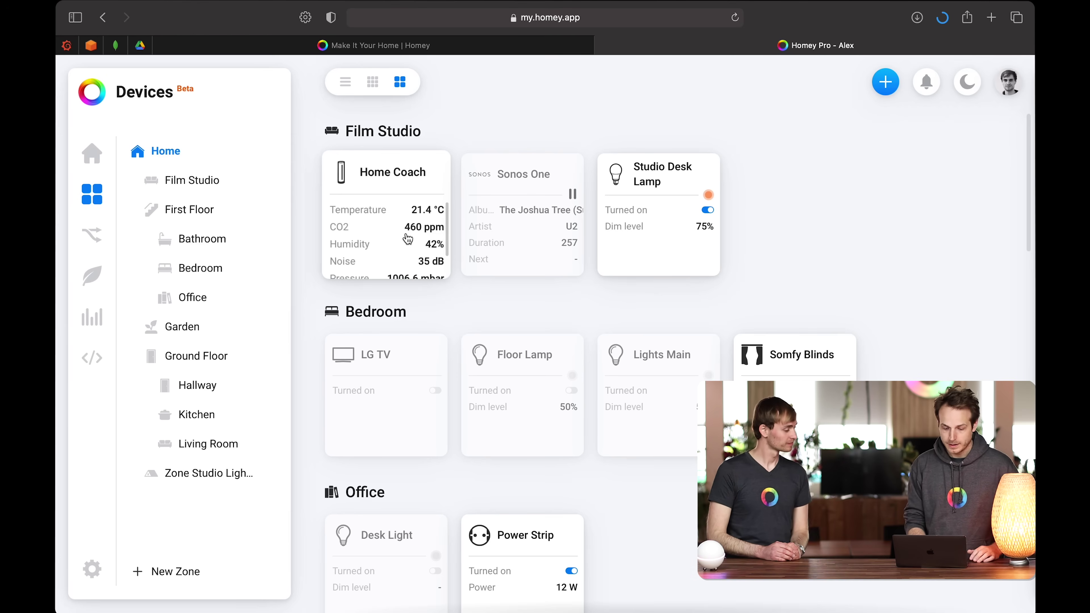
scroll(413, 247, down, 2)
scroll(414, 246, up, 1)
scroll(413, 246, down, 1)
scroll(414, 246, up, 2)
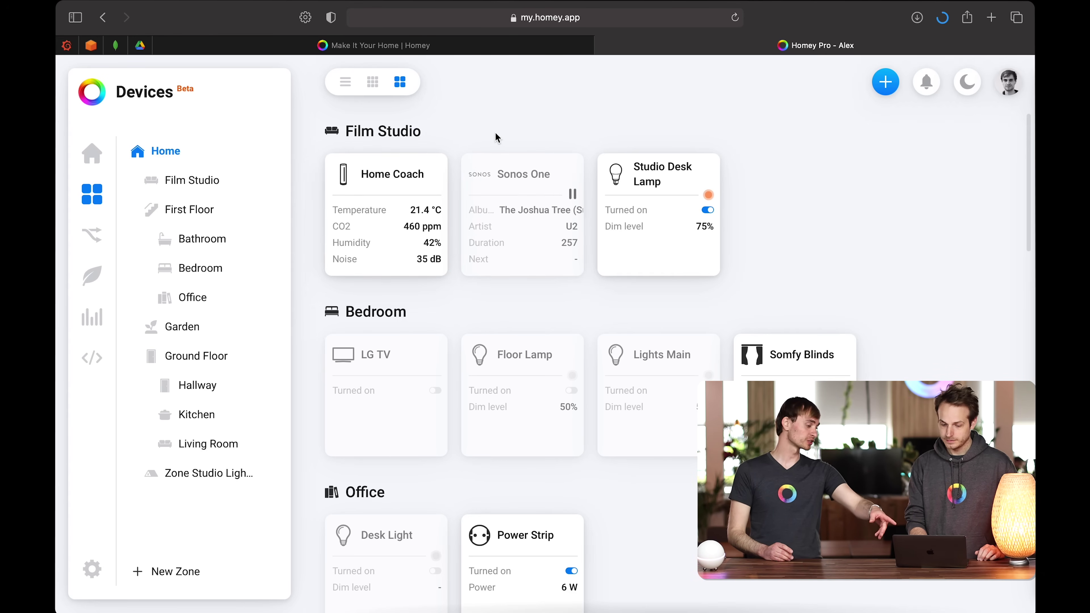
scroll(524, 256, down, 2)
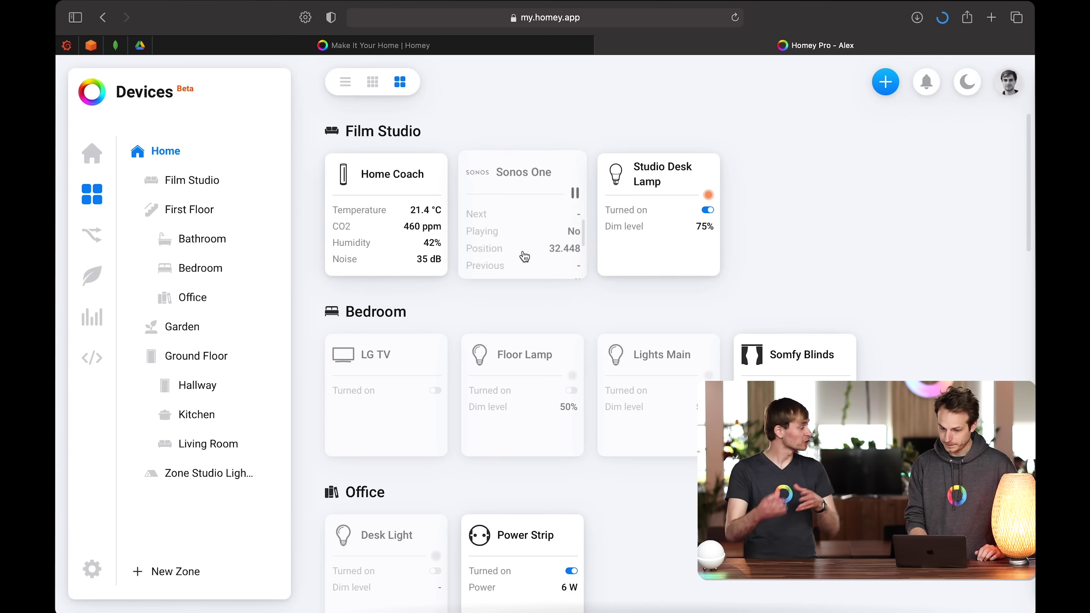
scroll(525, 256, up, 5)
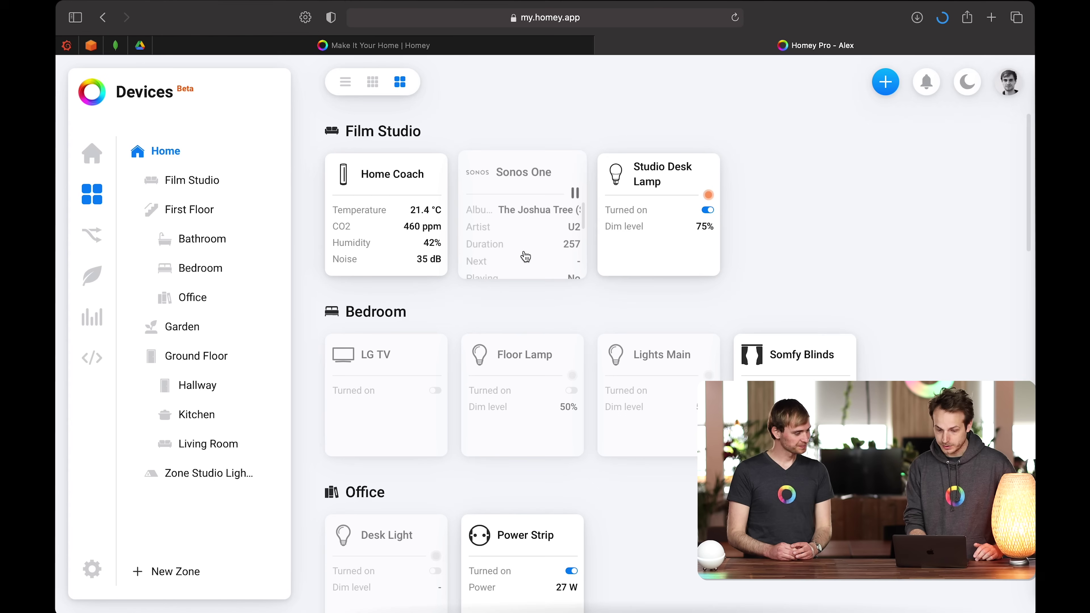
scroll(528, 262, down, 3)
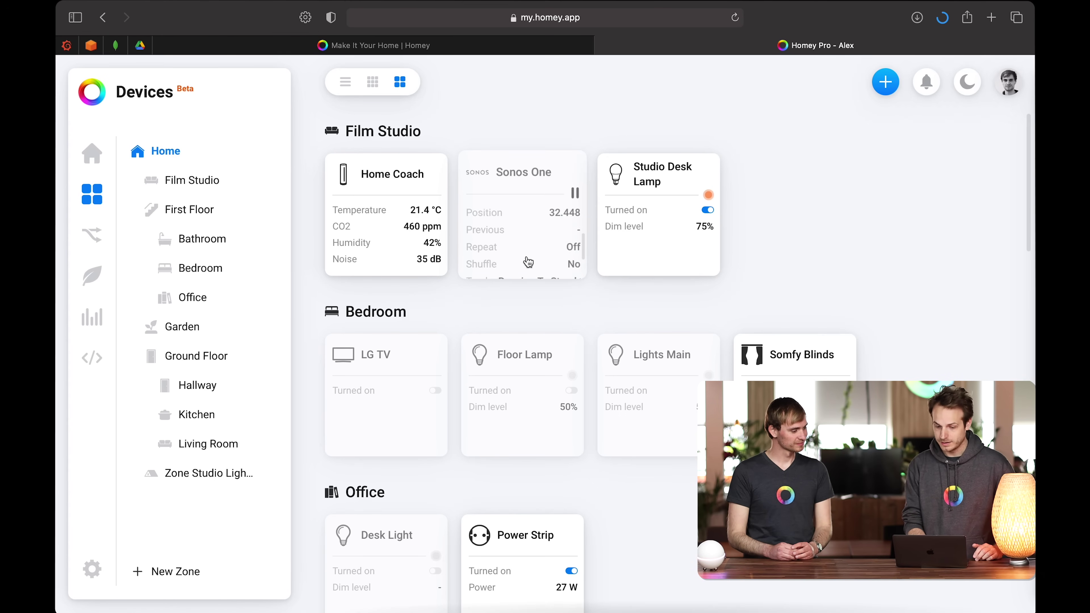
scroll(525, 258, up, 4)
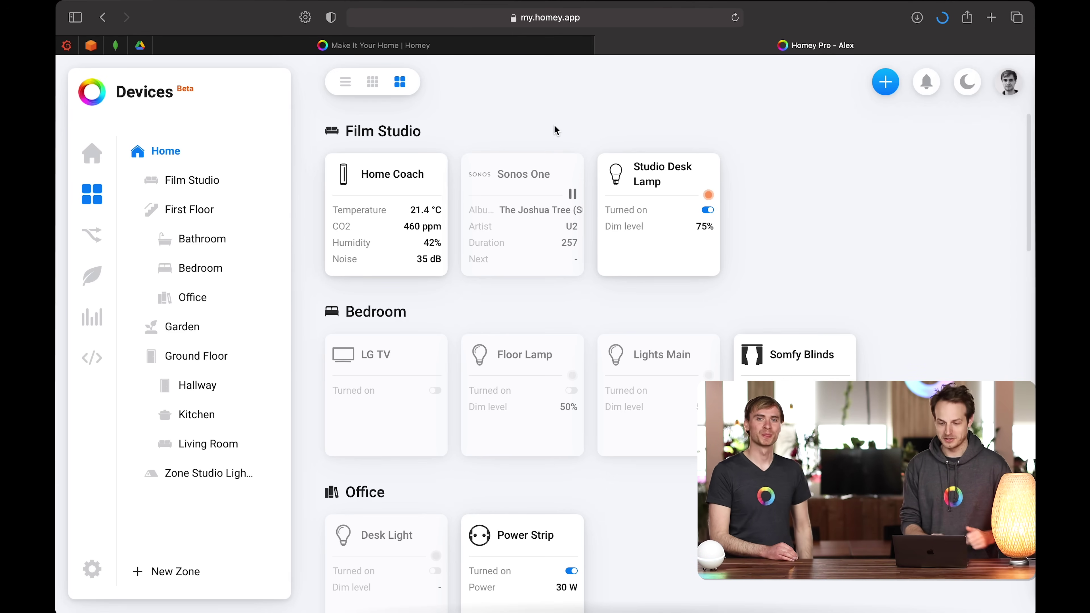
Show all devices as a table and sort it by App
click(344, 89)
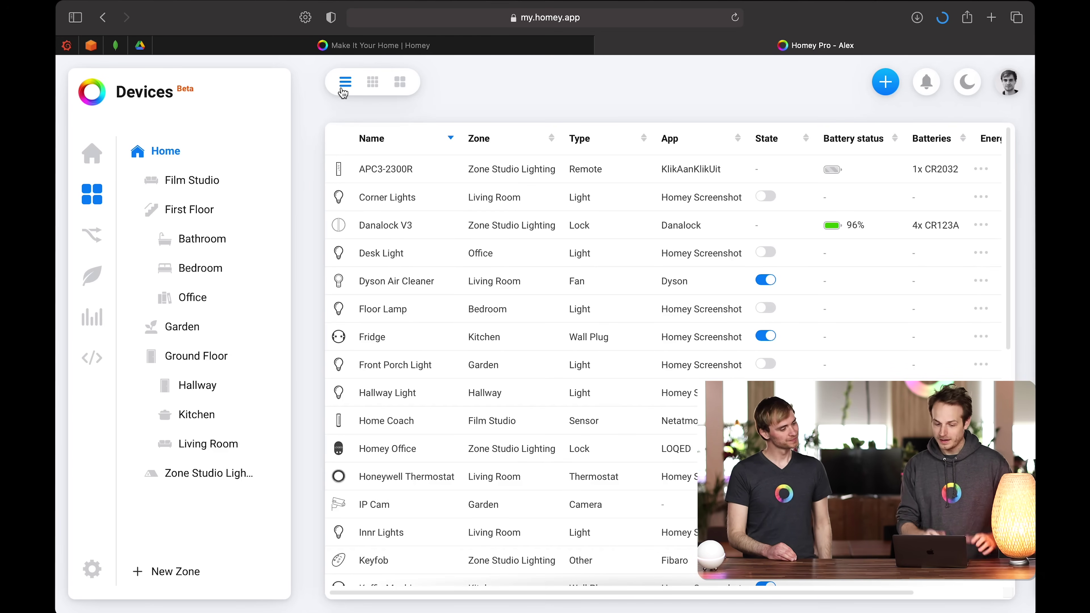
scroll(451, 337, down, 10)
scroll(452, 340, up, 10)
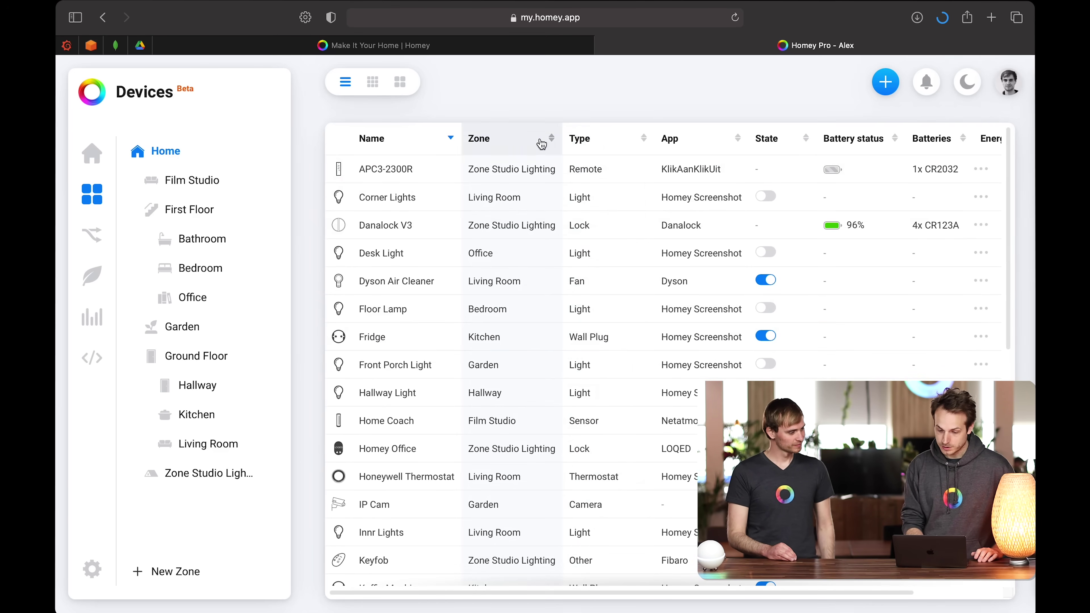
click(675, 137)
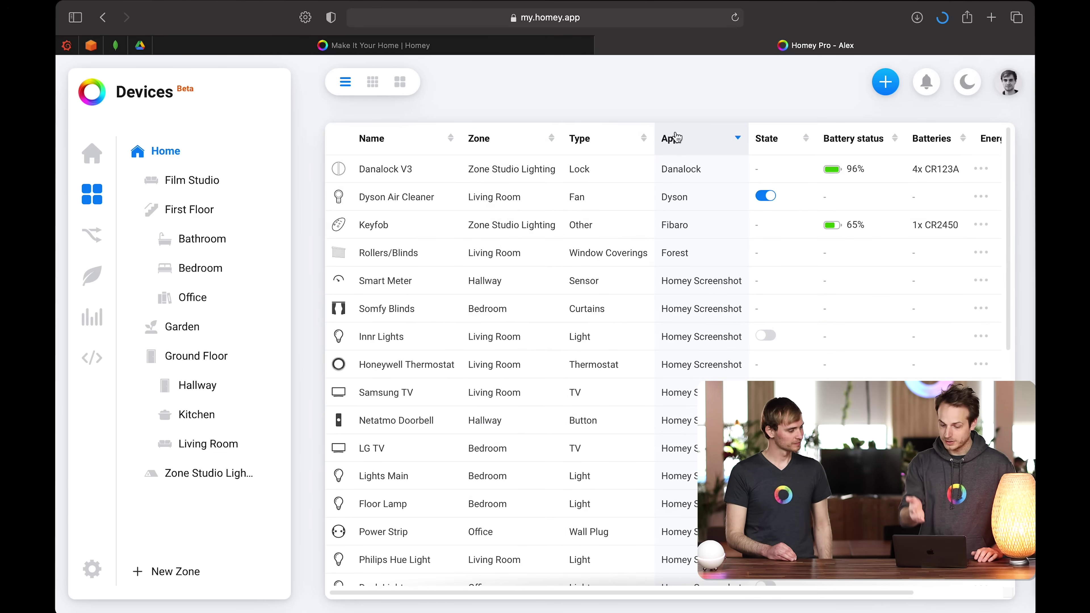
scroll(693, 284, down, 10)
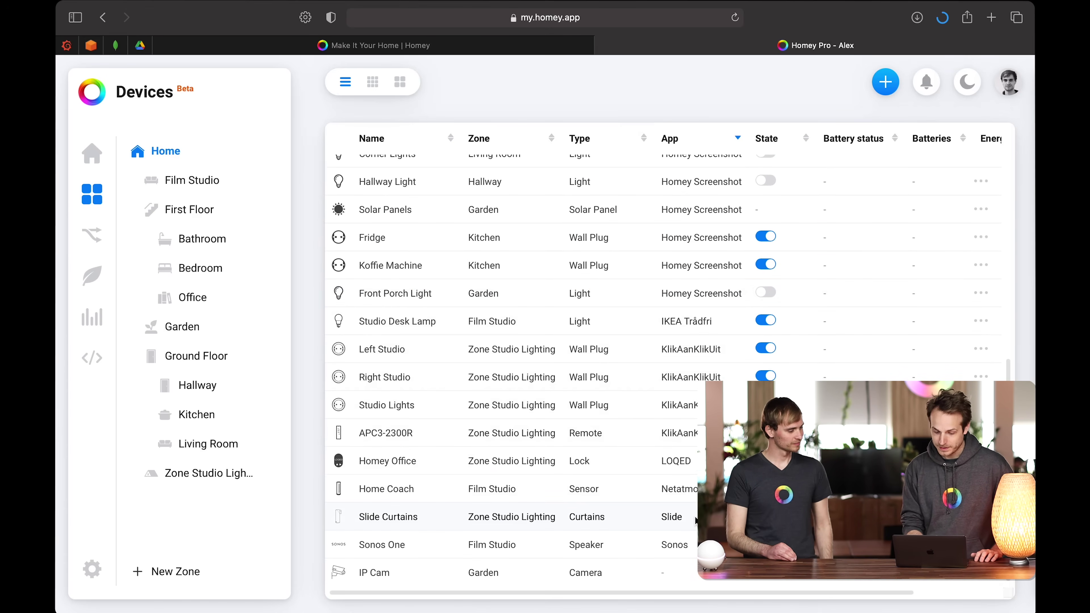
scroll(679, 433, up, 10)
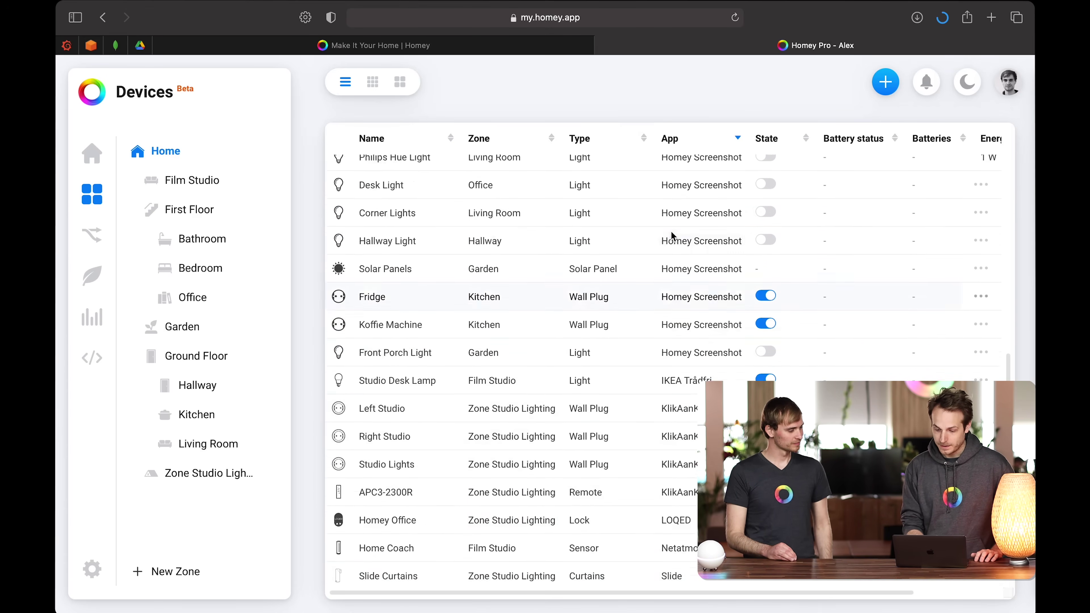
Sort by battery status, then energy use highest first, and return to the tile grid
click(858, 146)
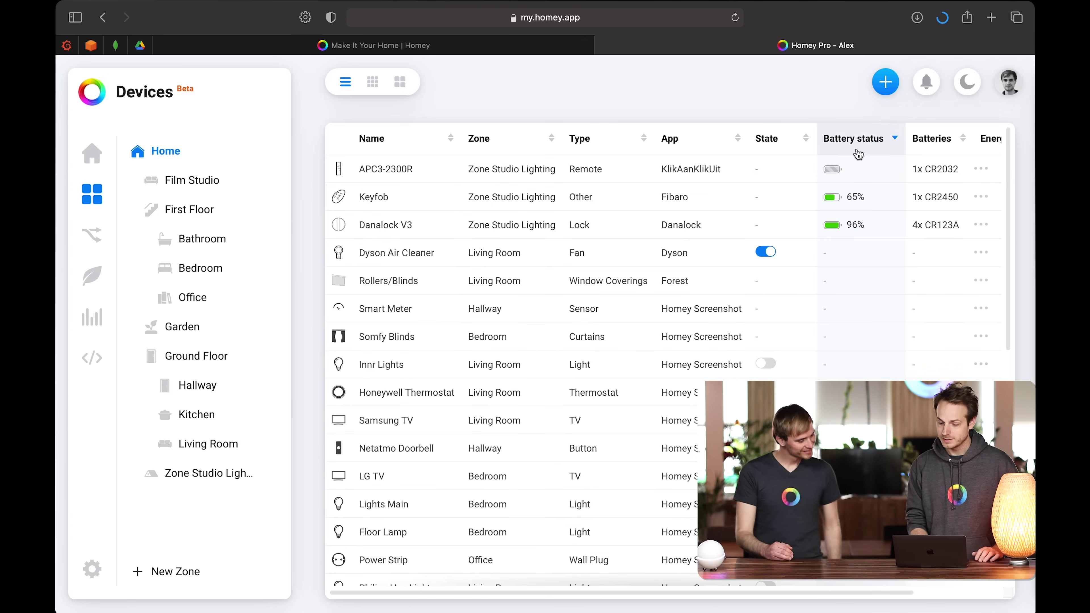
scroll(859, 154, right, 3)
click(912, 142)
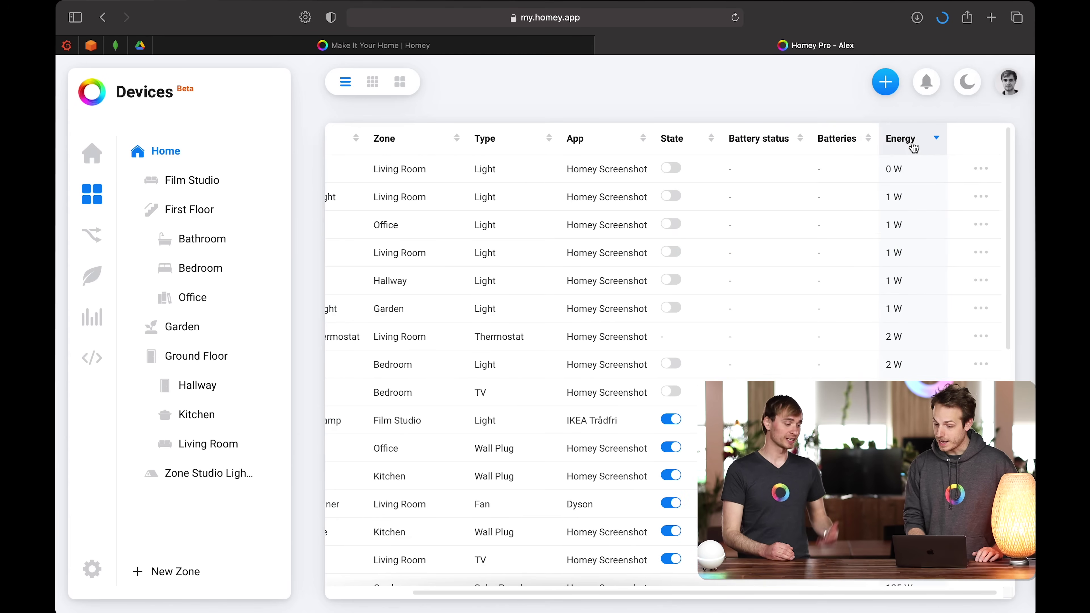
click(913, 146)
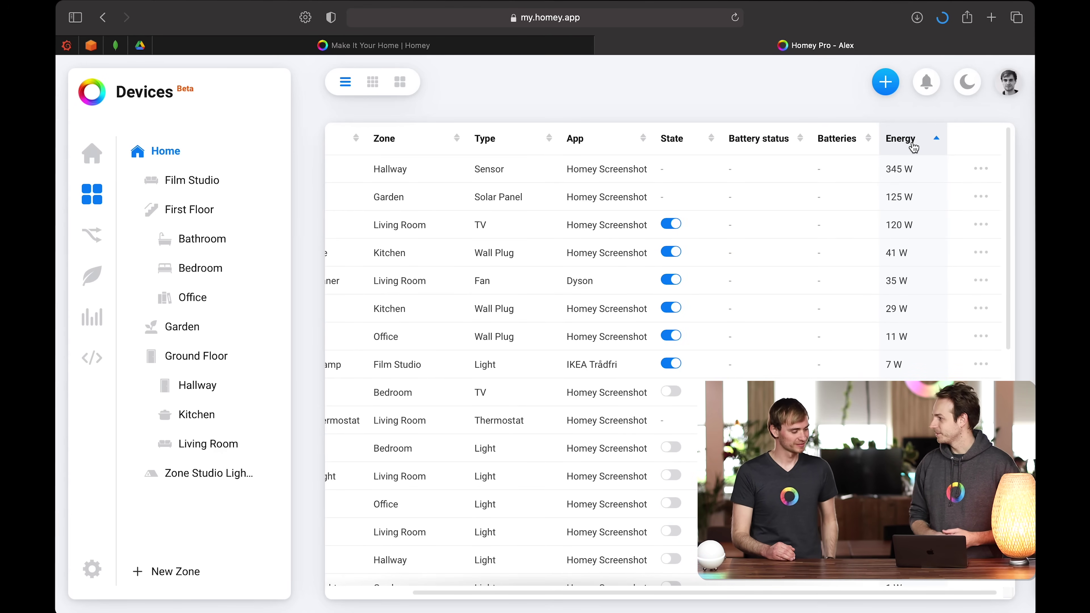
scroll(816, 185, left, 5)
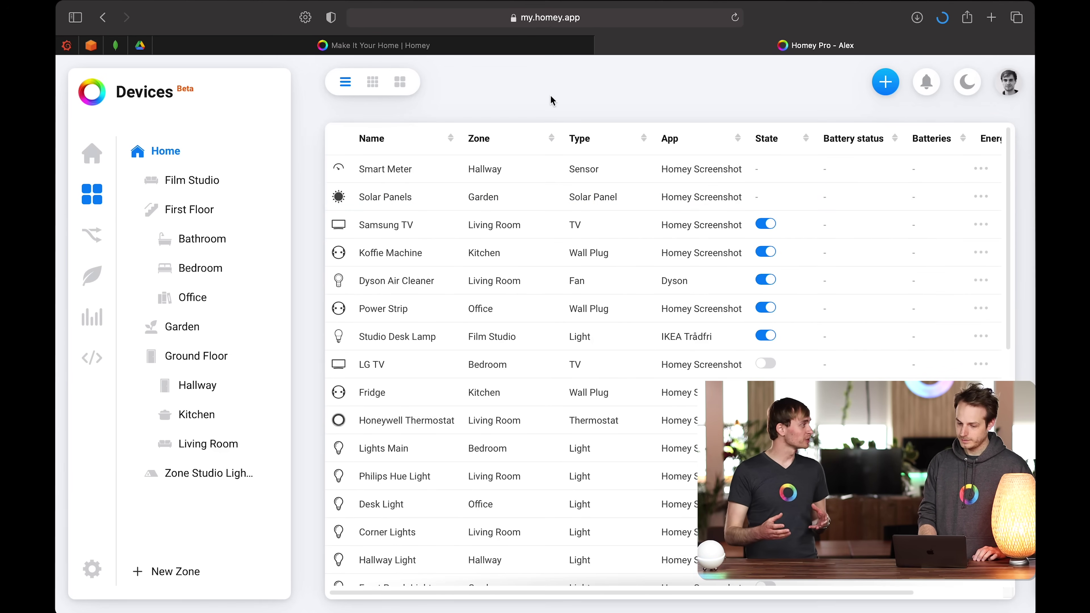
click(373, 81)
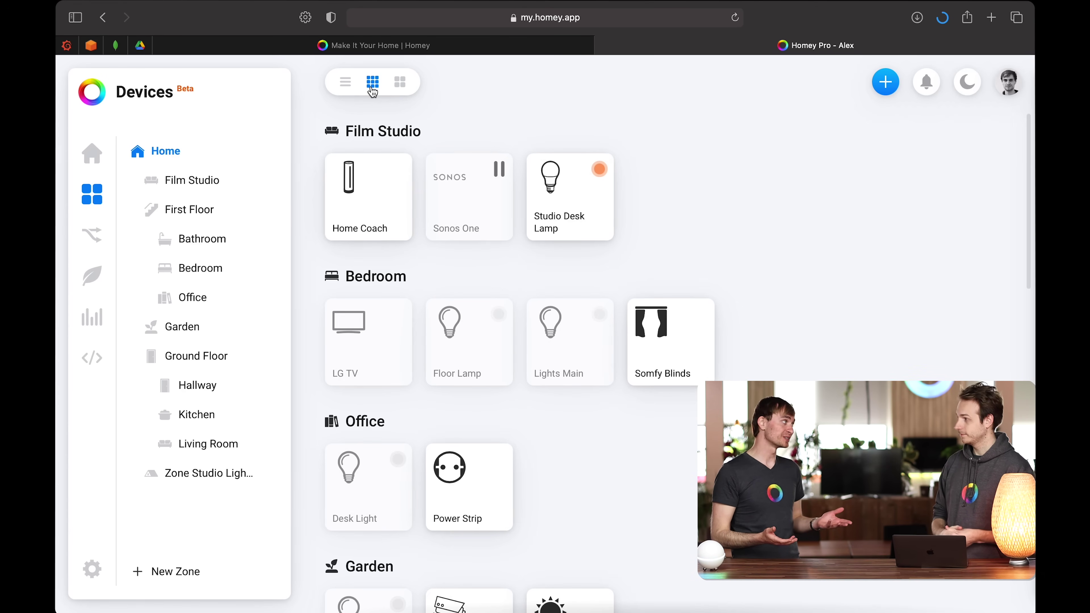
In Flows, expand and collapse the Automation and Scenes folders, then create a new flow
click(89, 236)
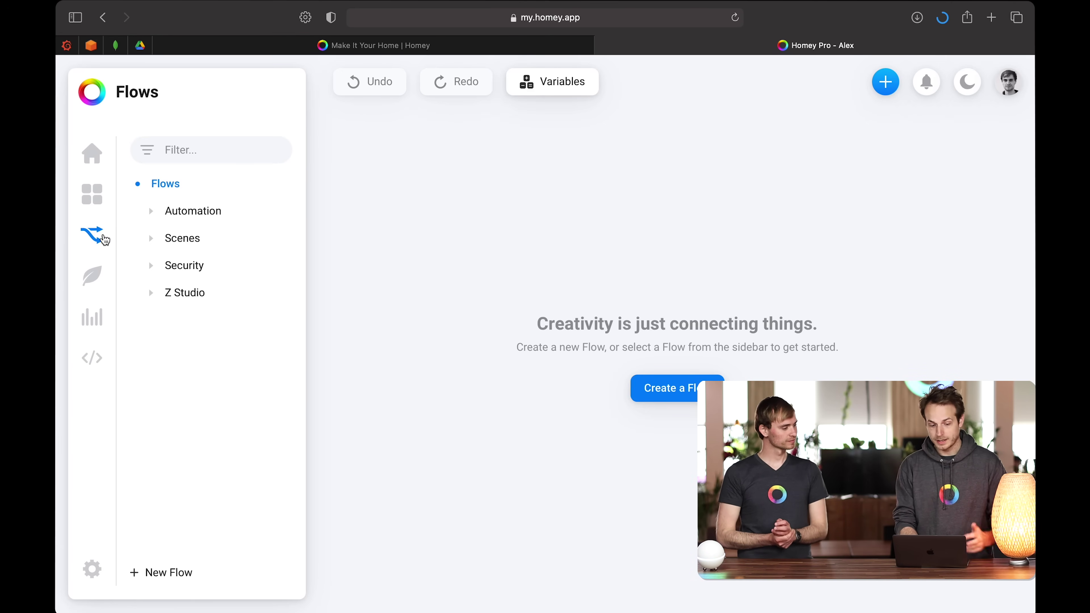
click(151, 211)
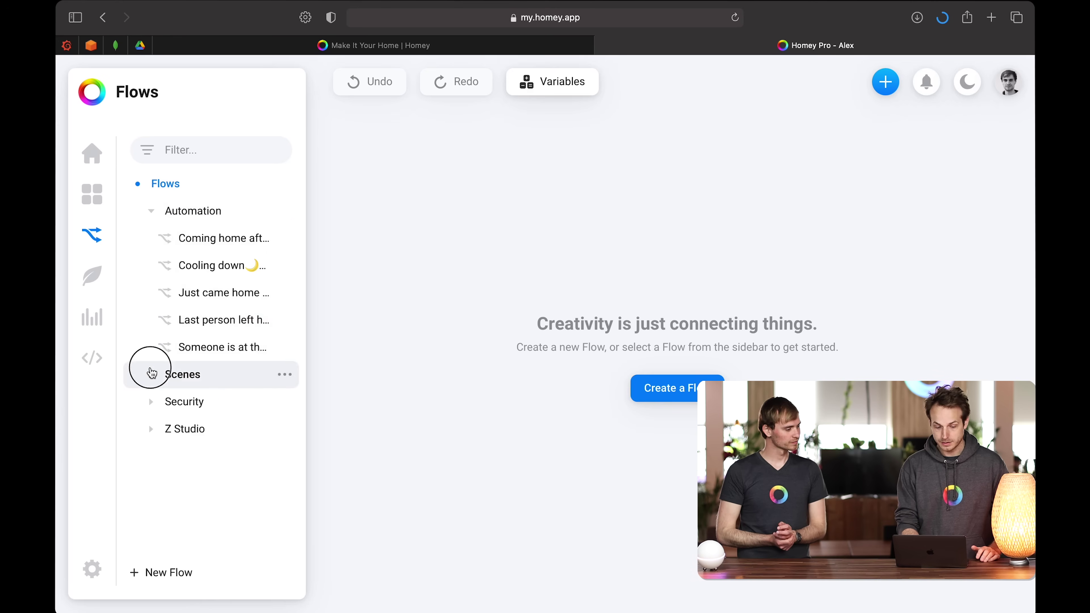
click(167, 375)
mouse_move(168, 375)
mouse_down()
mouse_move(158, 372)
mouse_move(204, 346)
mouse_move(183, 384)
mouse_up()
click(149, 380)
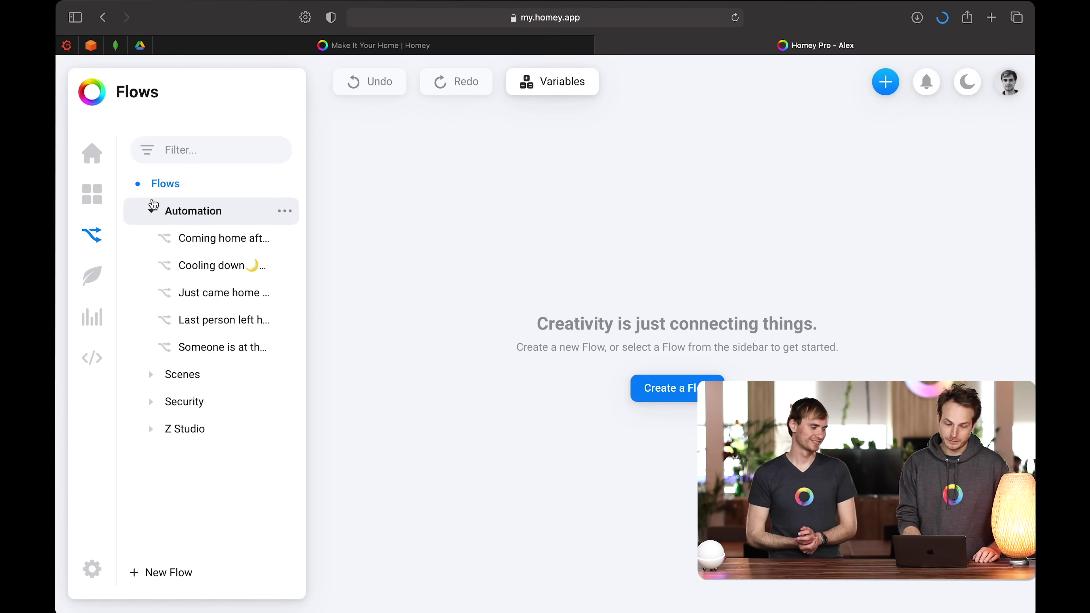
click(150, 212)
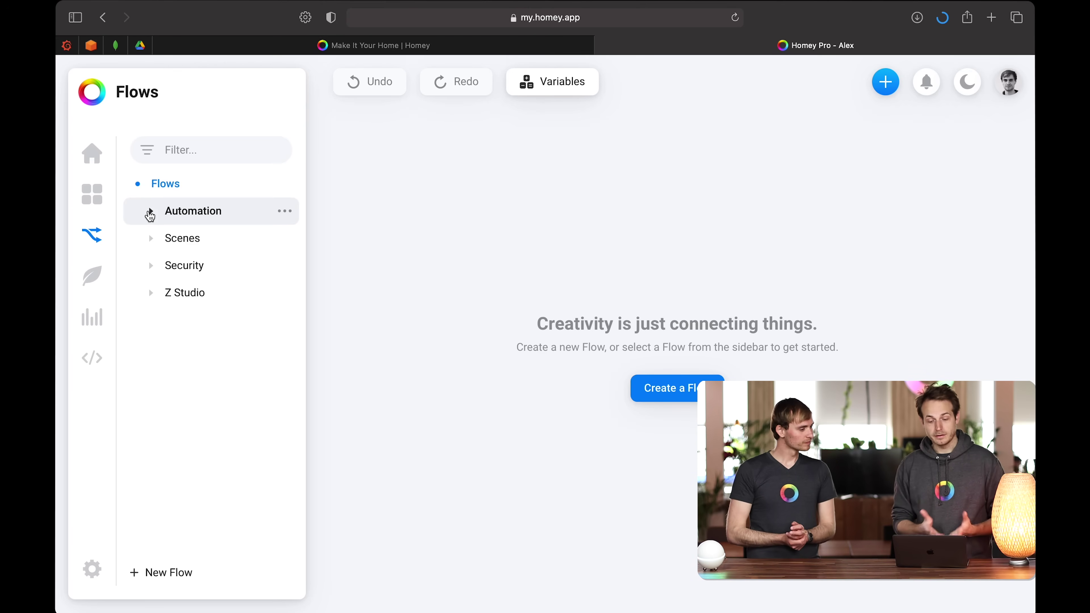
click(662, 395)
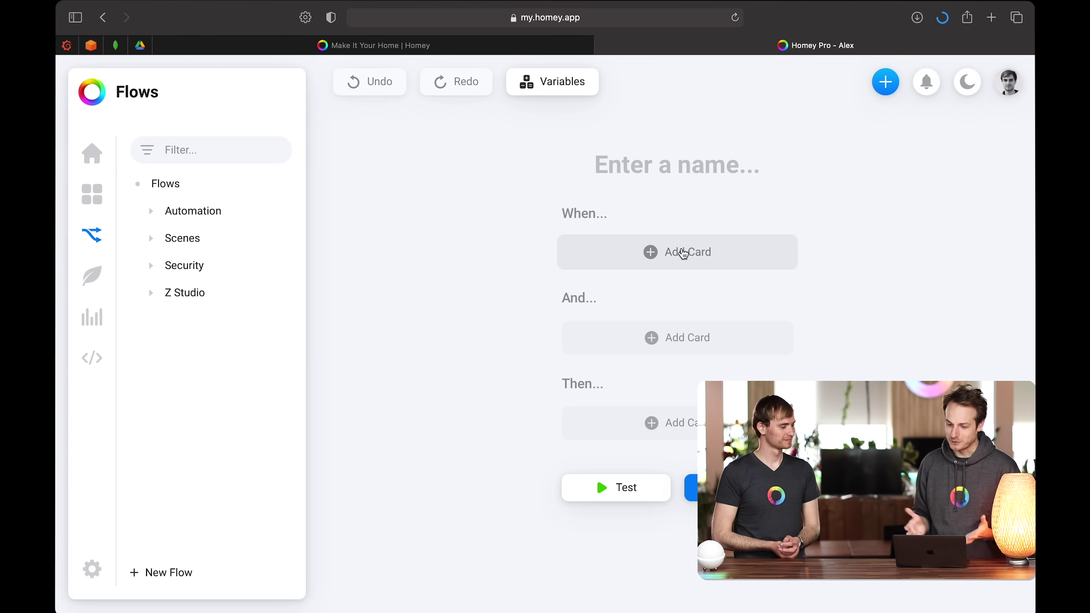
Open the Then card picker and search action cards for 'say'
click(645, 419)
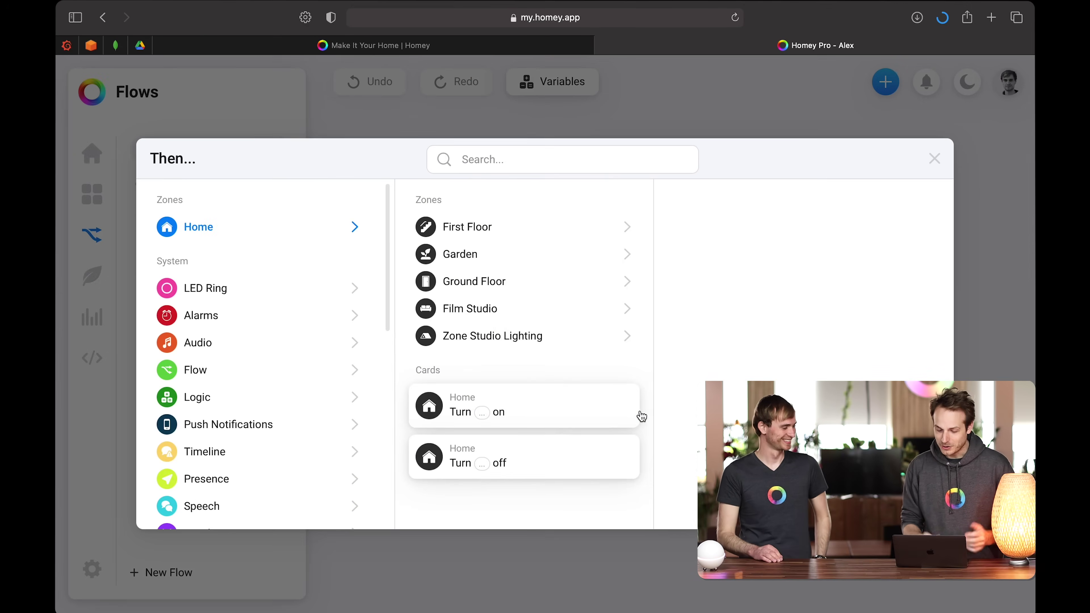
click(520, 162)
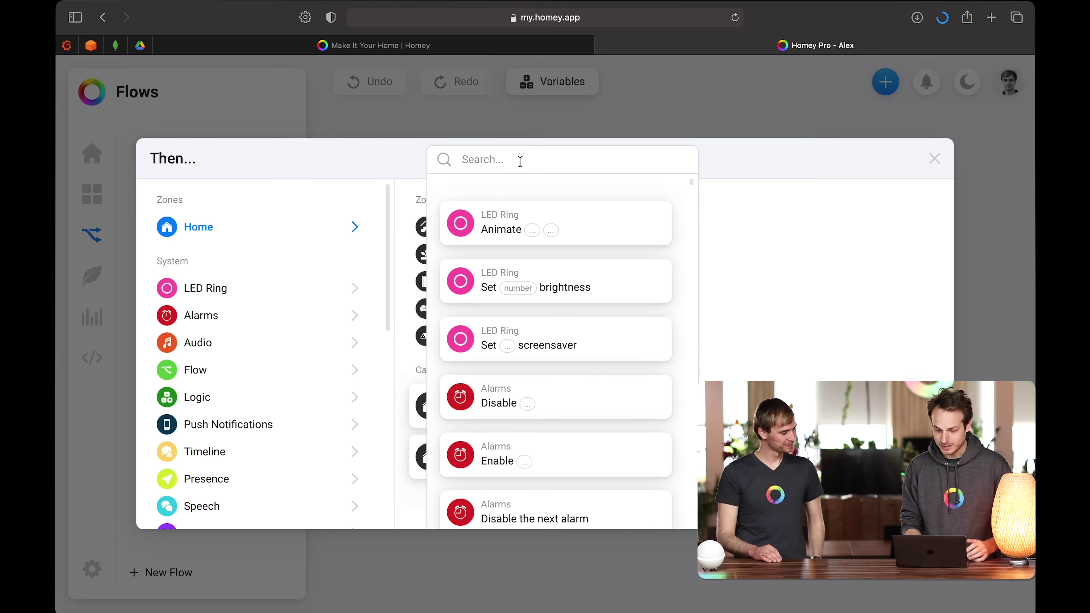
text(say)
click(716, 309)
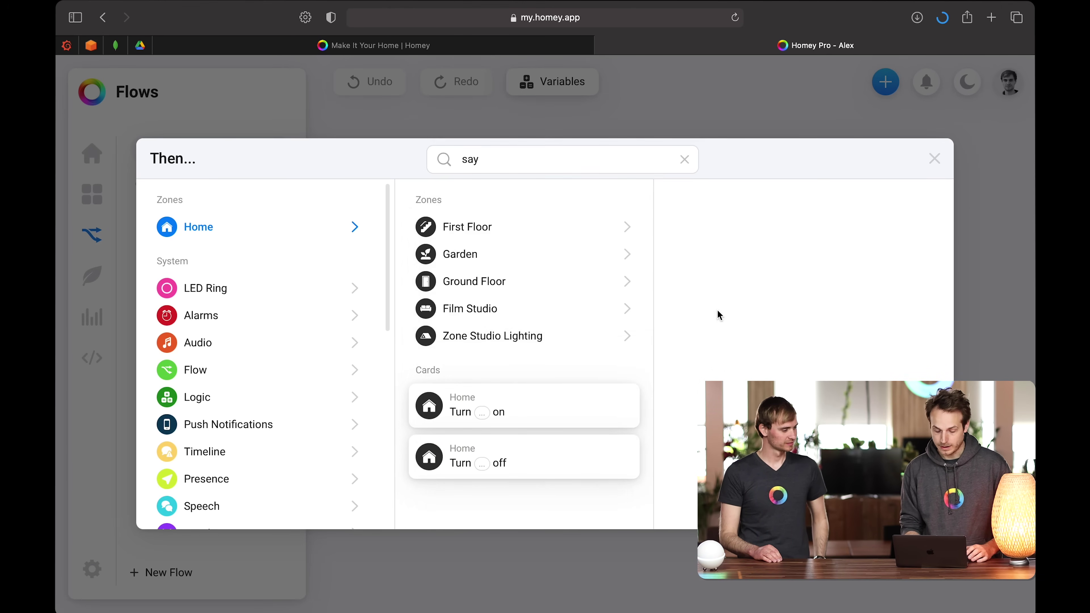
scroll(275, 373, down, 5)
scroll(276, 372, up, 4)
scroll(277, 372, down, 9)
scroll(277, 372, up, 12)
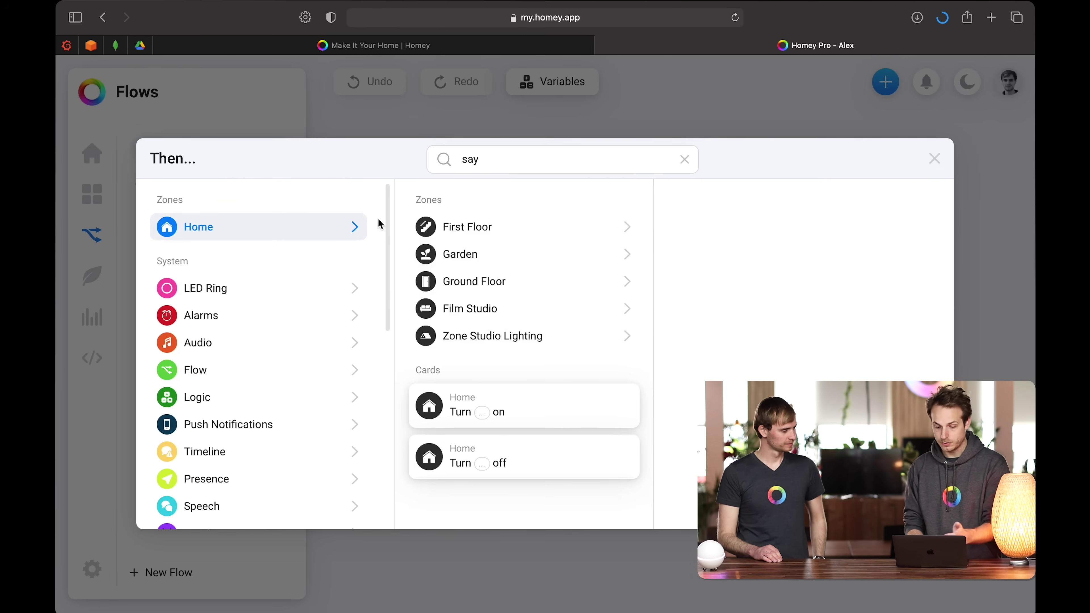
Browse Zone Studio Lighting, then the Sonos app's Sonos One action cards
click(466, 335)
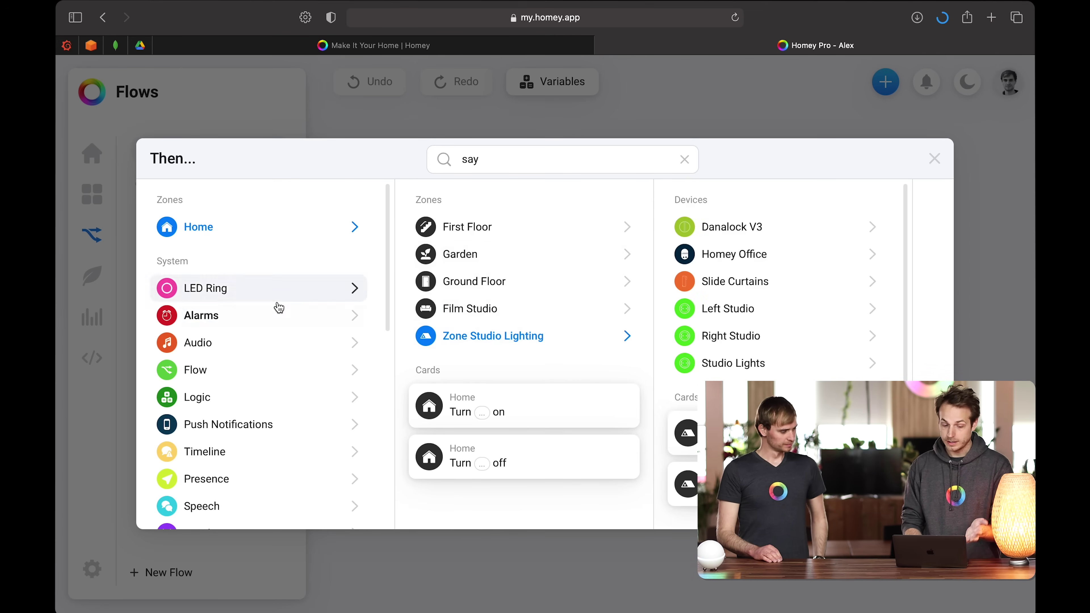
scroll(279, 308, down, 4)
scroll(280, 308, up, 2)
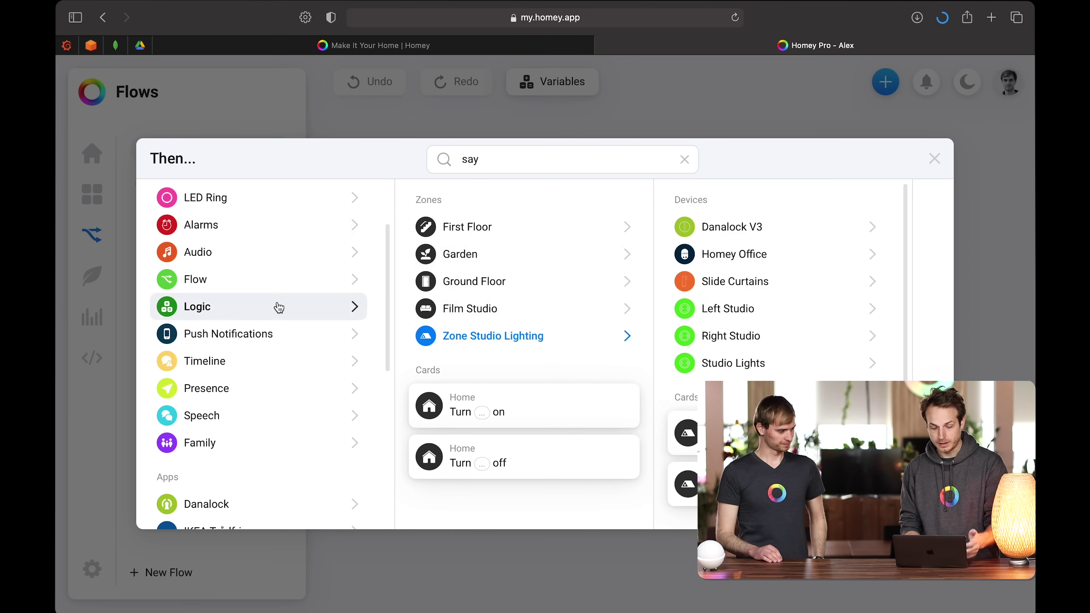
scroll(279, 307, down, 5)
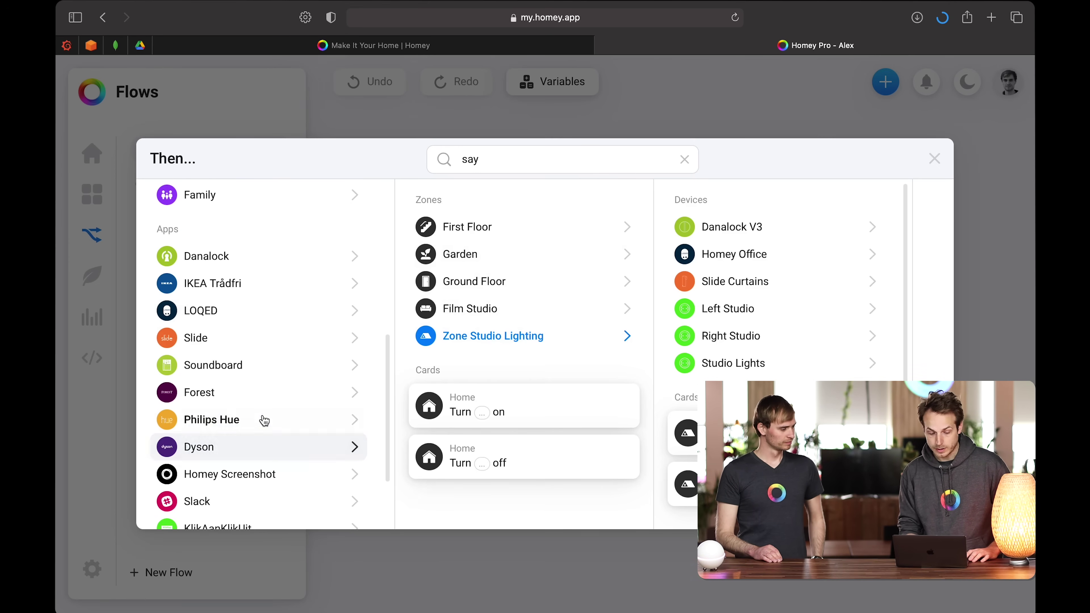
scroll(262, 412, down, 2)
click(228, 502)
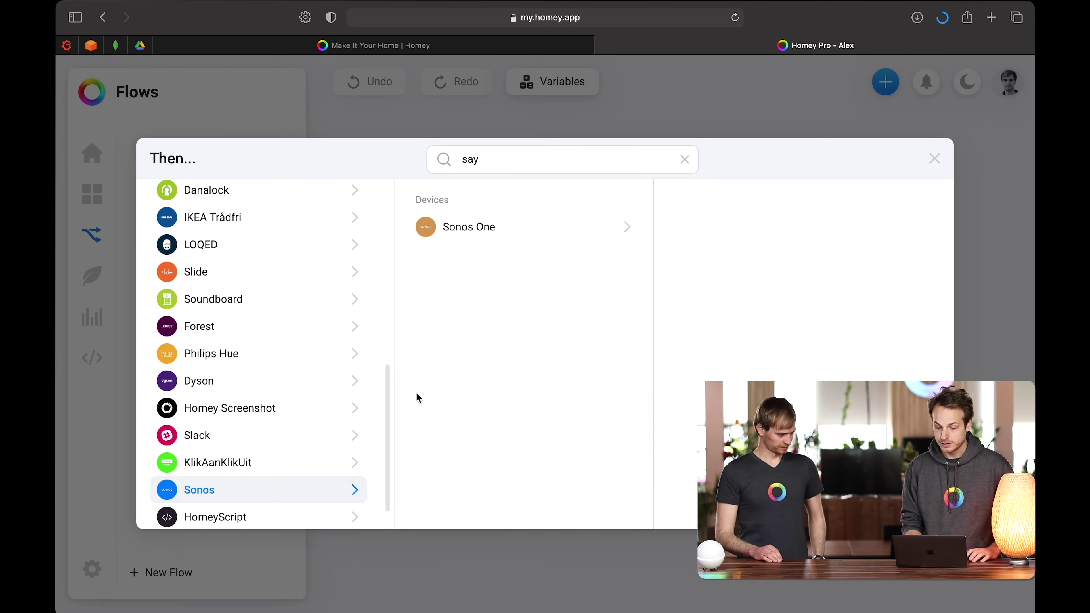
click(519, 229)
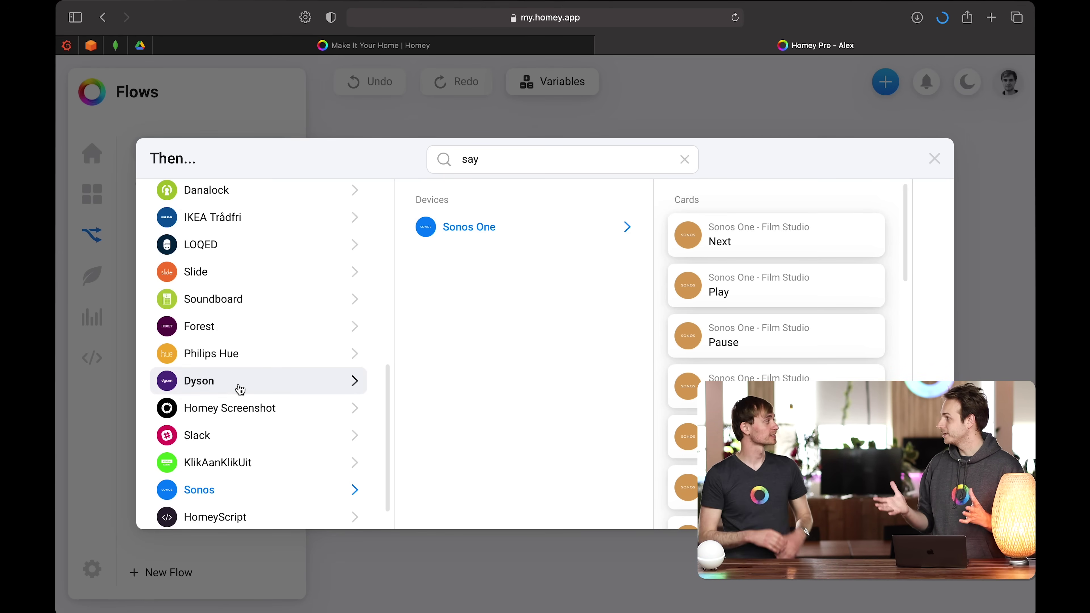
scroll(240, 389, up, 6)
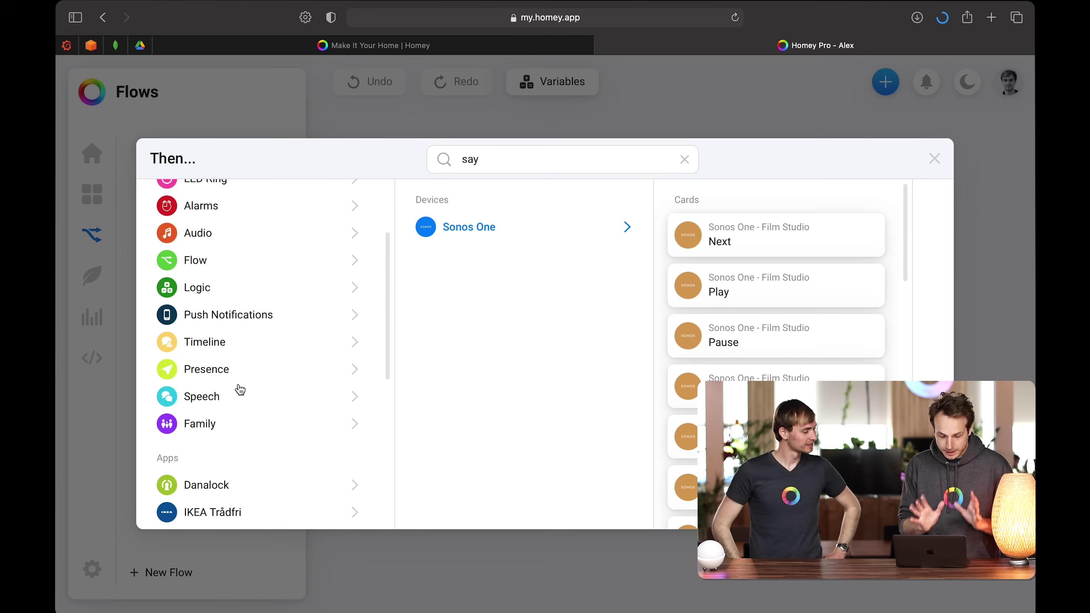
Add the Speech Say action card with a Hello greeting as its text
click(239, 400)
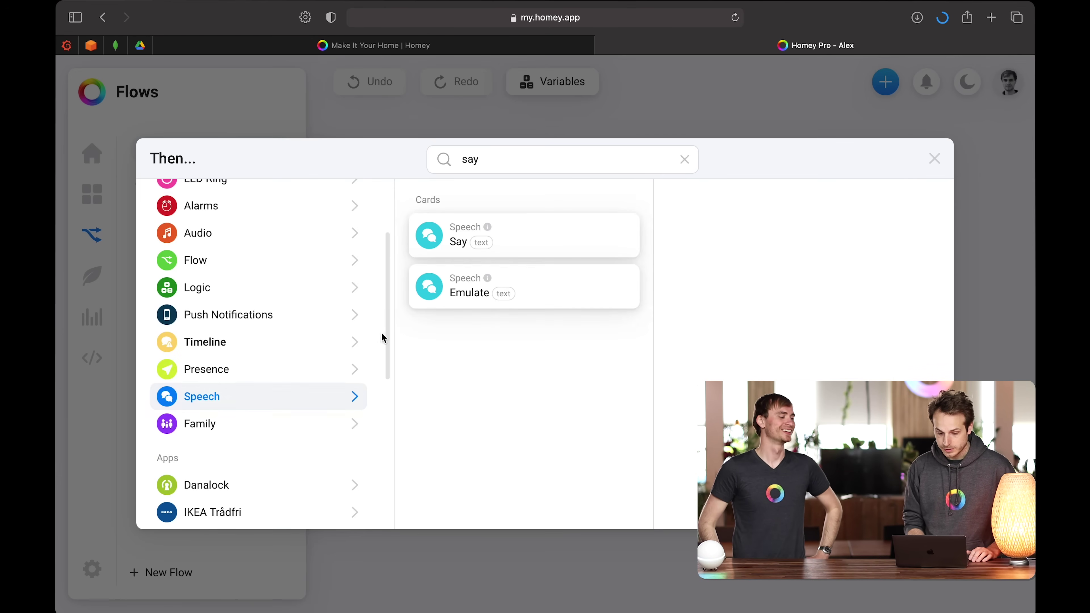
click(571, 238)
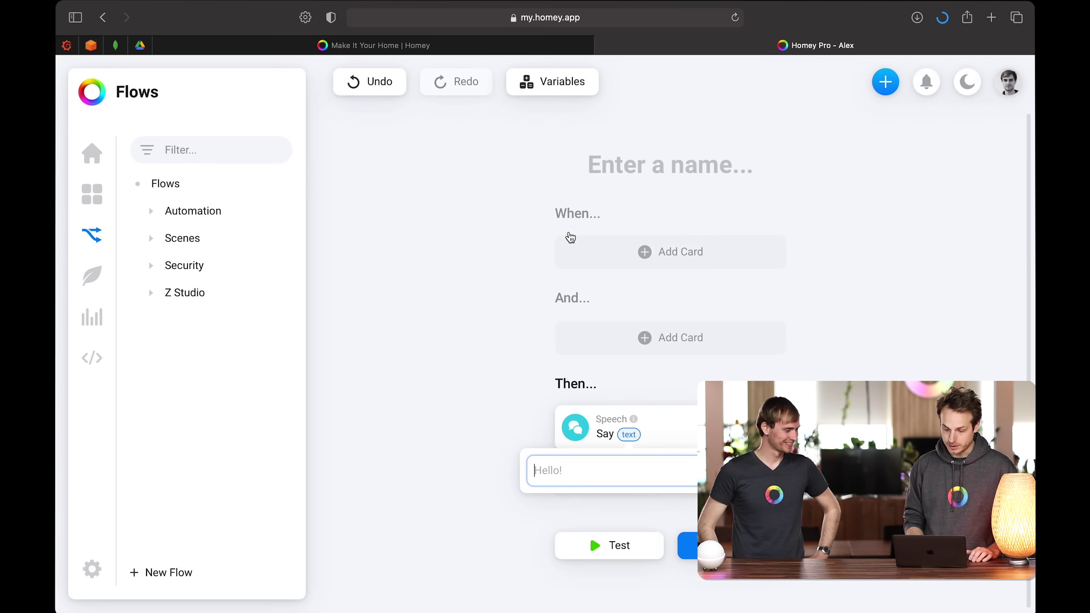
click(462, 443)
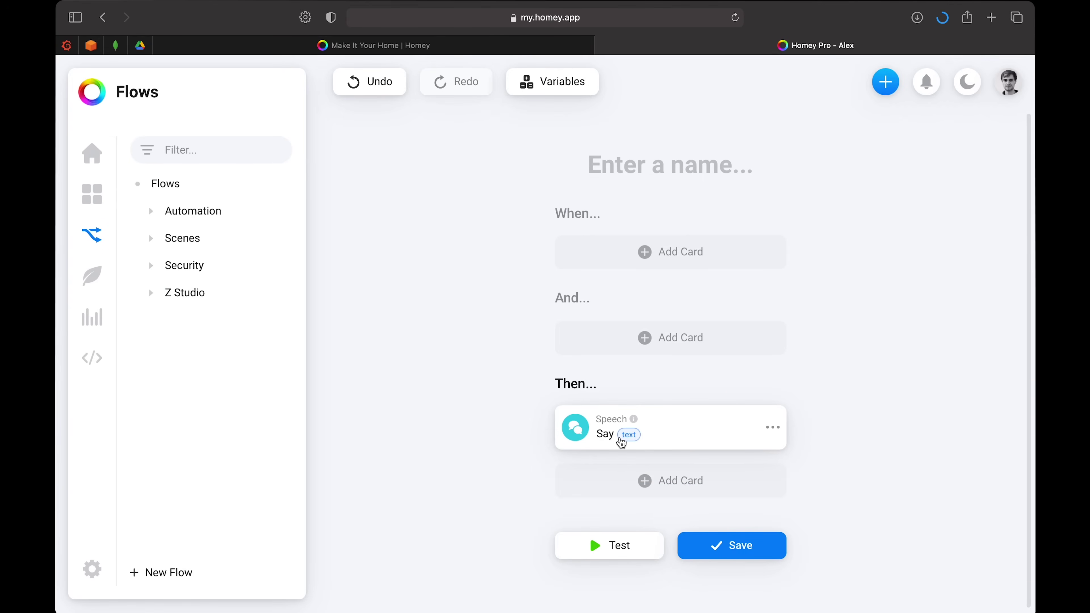
text(Hello Alex!)
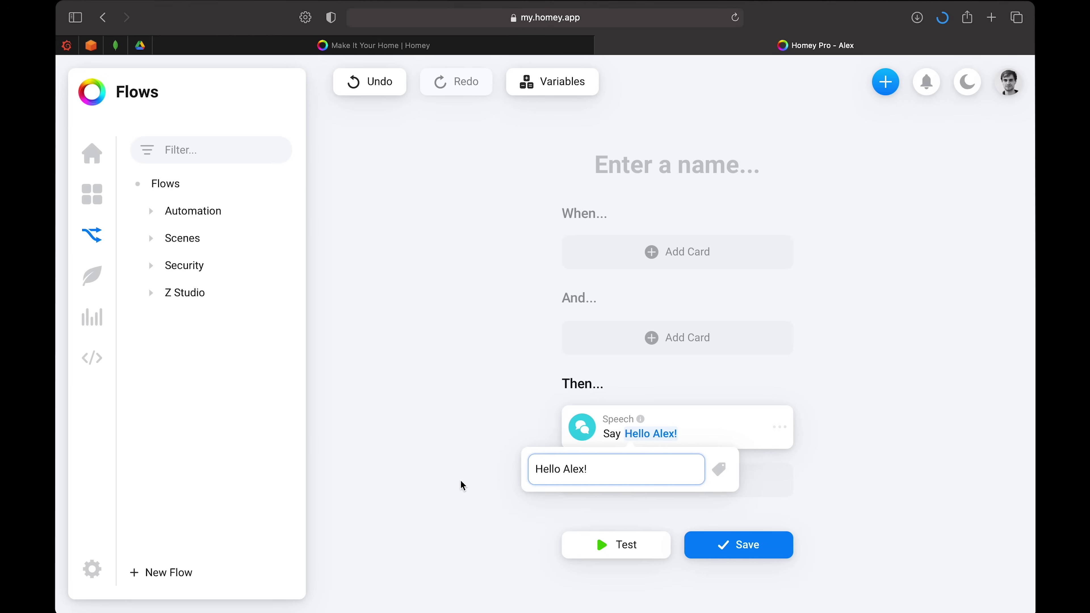
click(457, 482)
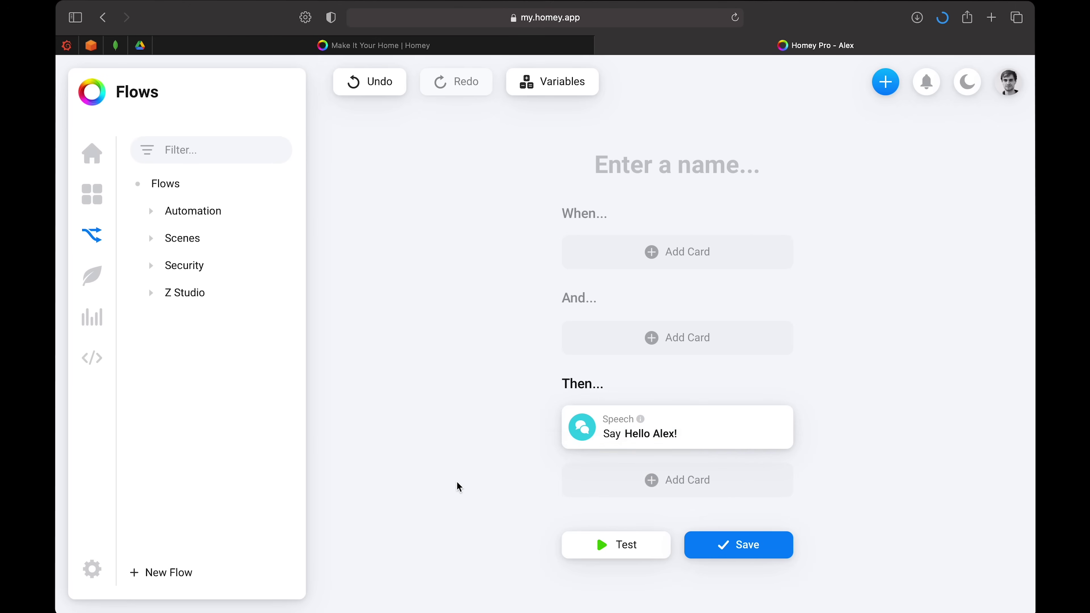
click(652, 442)
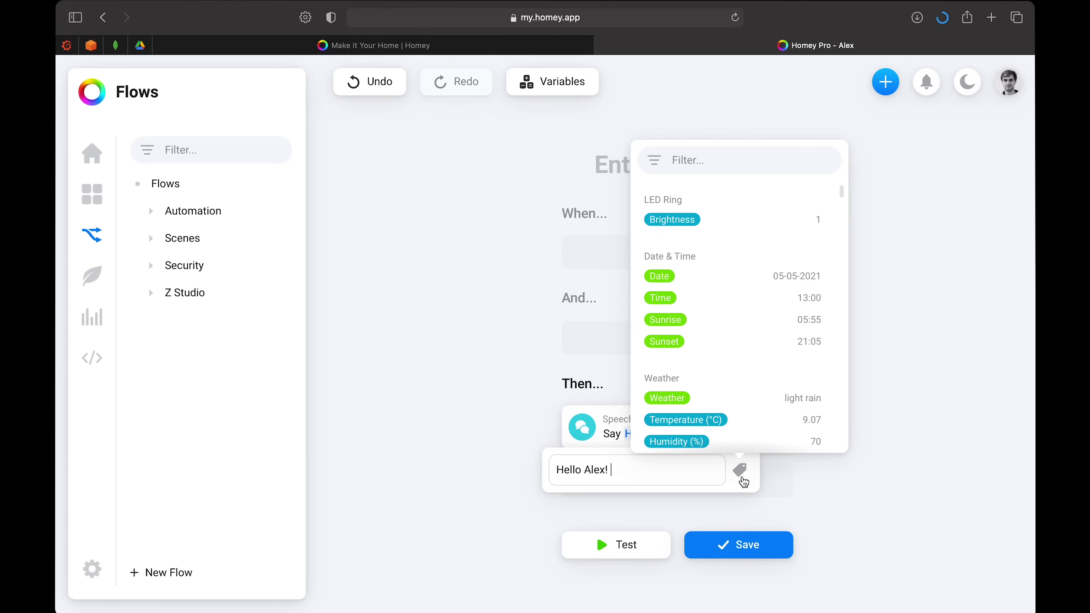
Insert the current Time tag after the greeting in the Say card
click(678, 299)
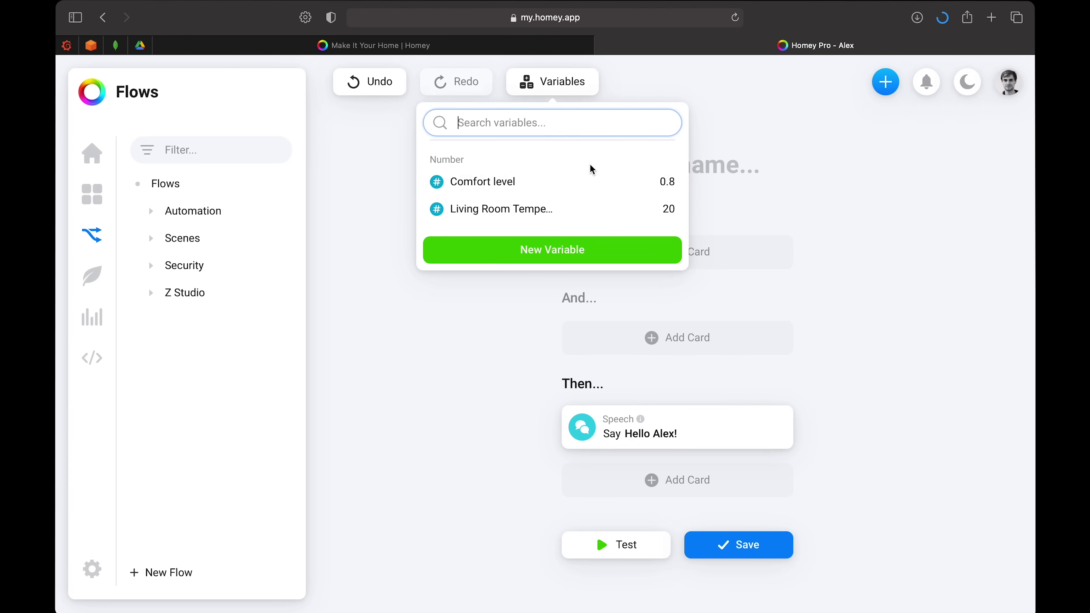
Create a new Text variable named Name with the user's first name as its value
click(558, 249)
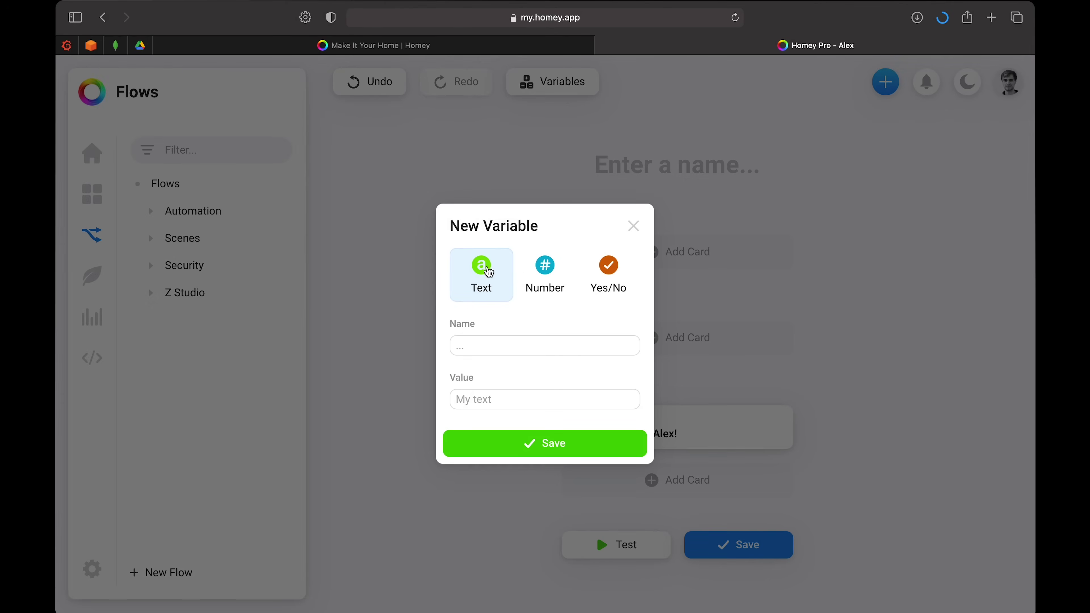
click(621, 276)
click(482, 286)
key(Tab)
text(A)
click(534, 442)
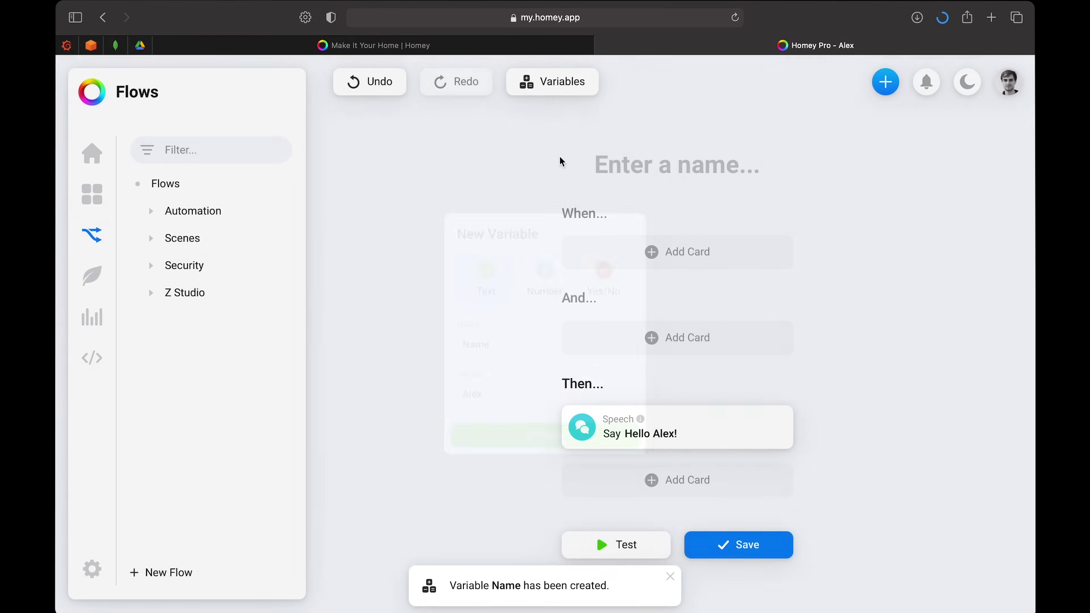
Check the Name variable in the Variables list, then close the list
click(566, 84)
click(489, 181)
double_click(670, 185)
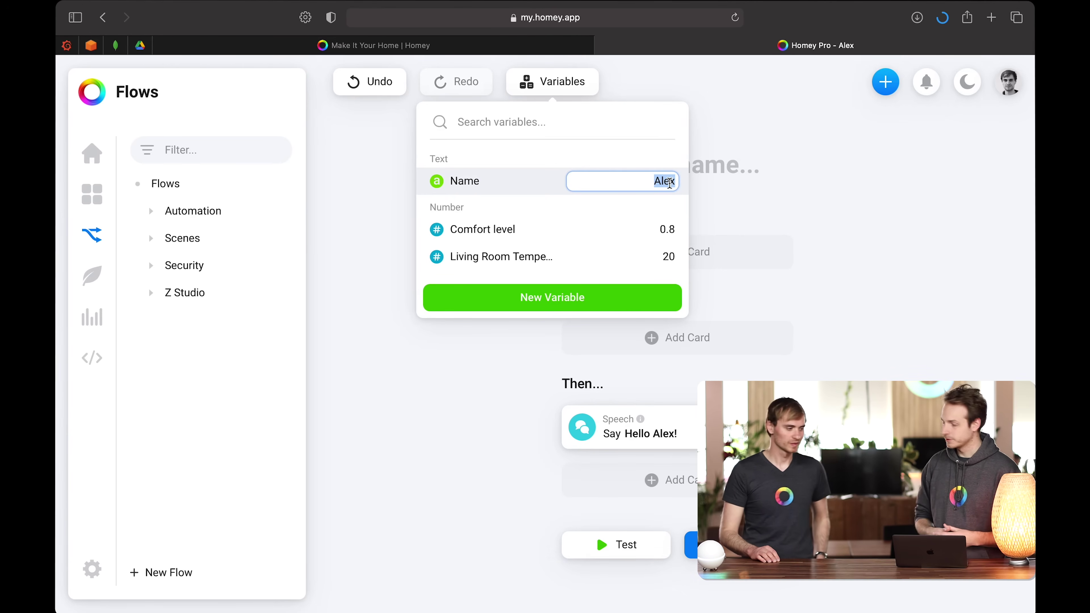
click(453, 394)
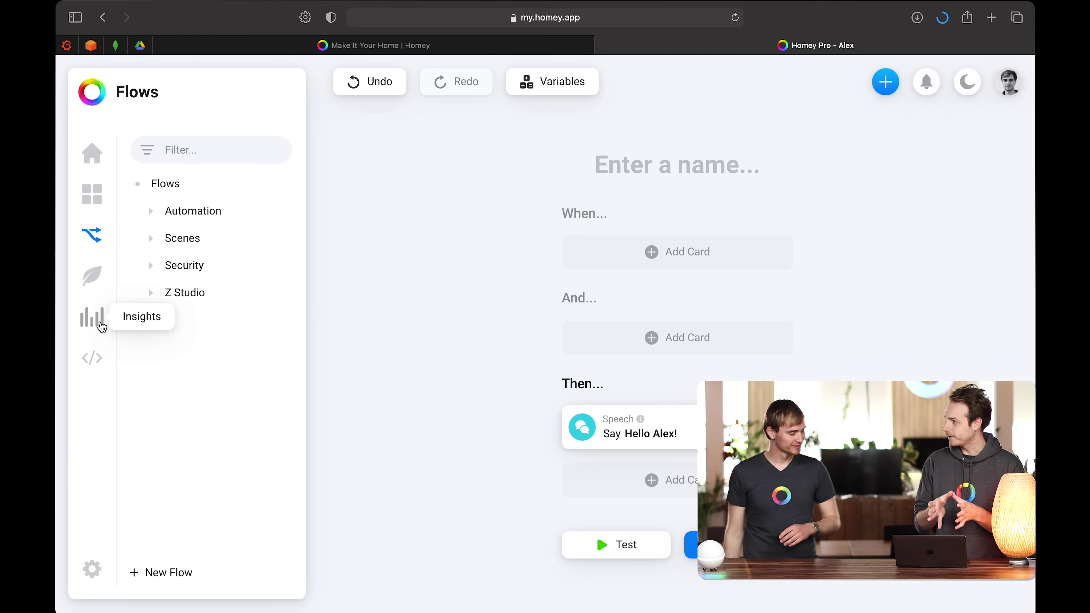
Leave the unsaved flow for the Insights page and scroll to the Weather sensors
click(102, 327)
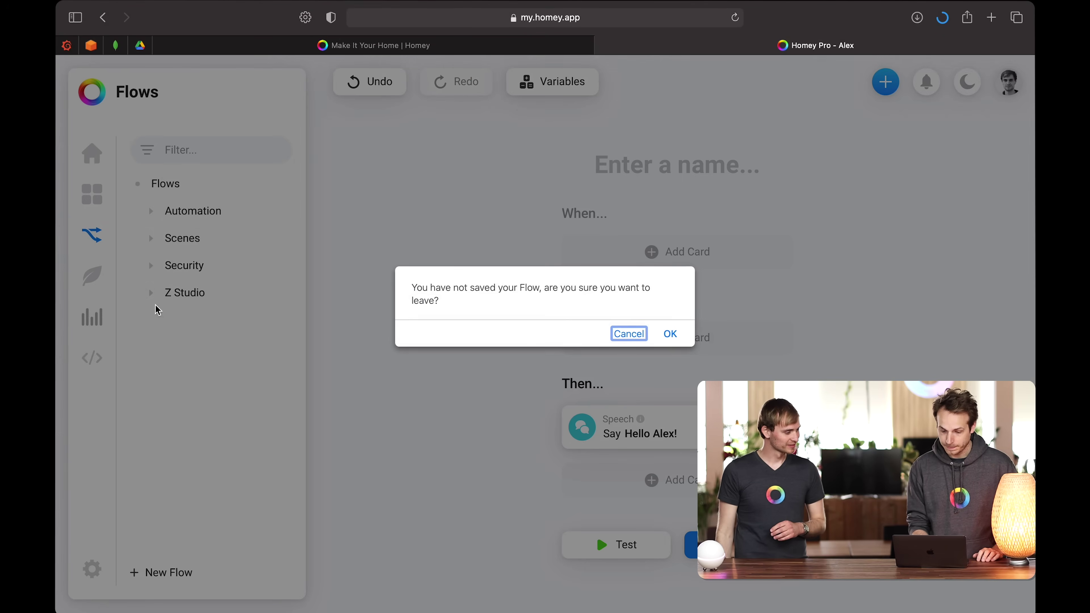
click(671, 335)
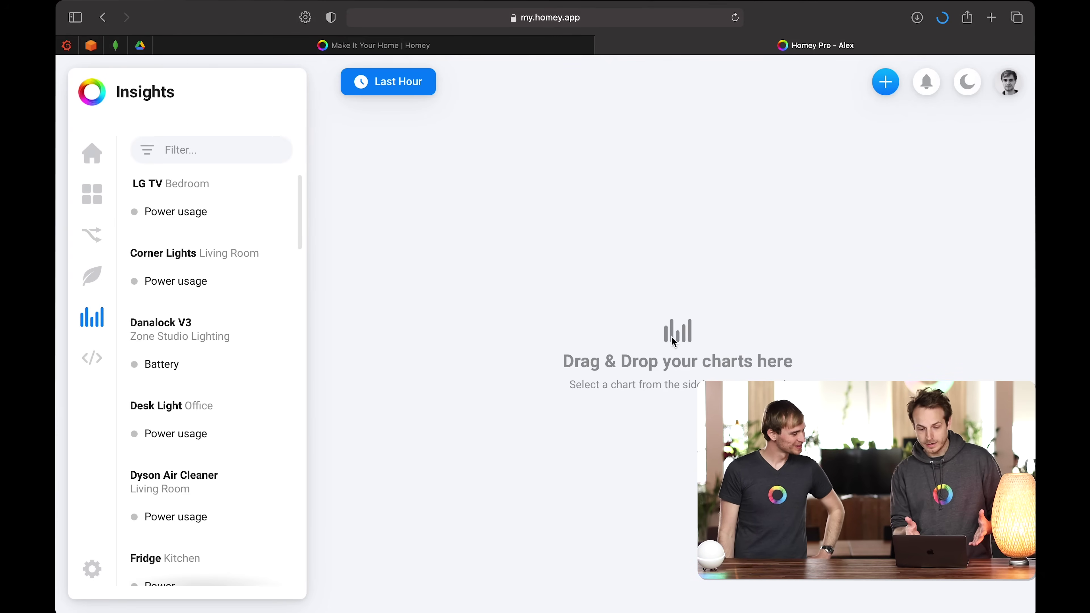
scroll(201, 318, down, 15)
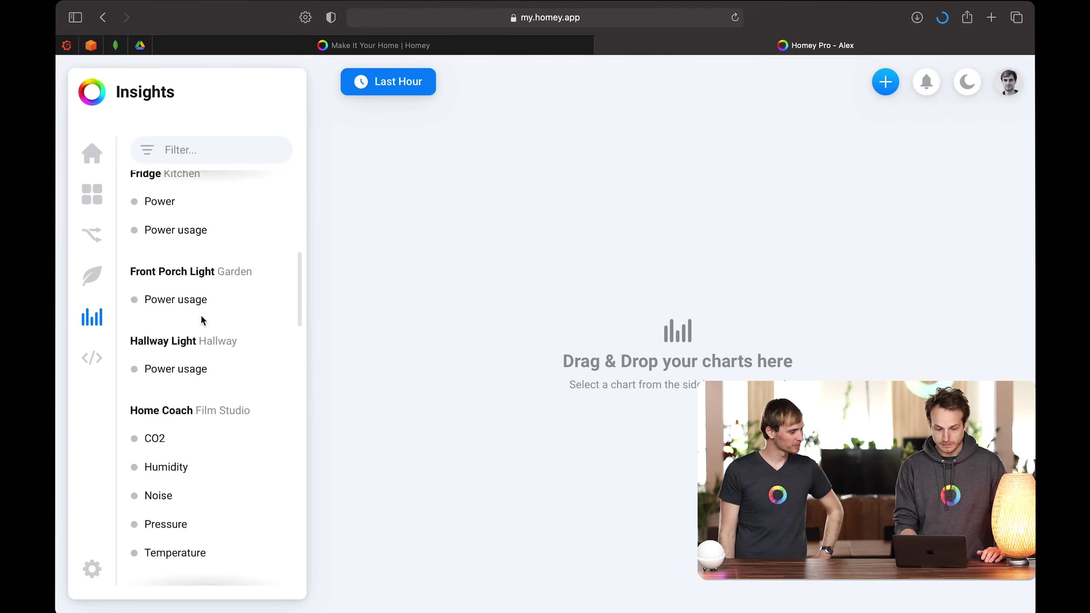
scroll(201, 317, down, 15)
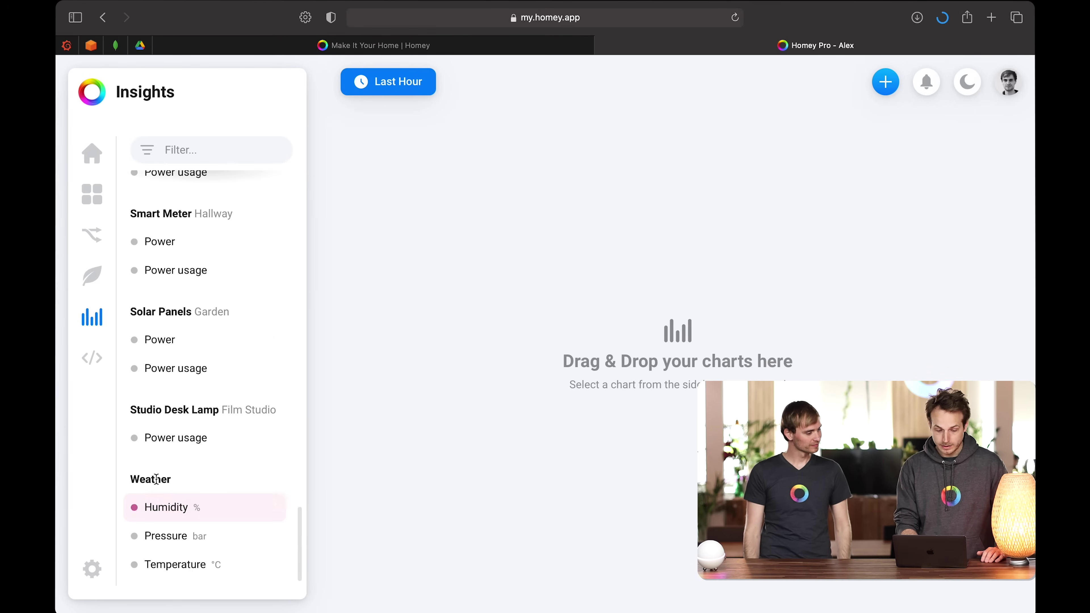
Chart the Weather Humidity, Temperature and Pressure readings
click(154, 509)
click(156, 566)
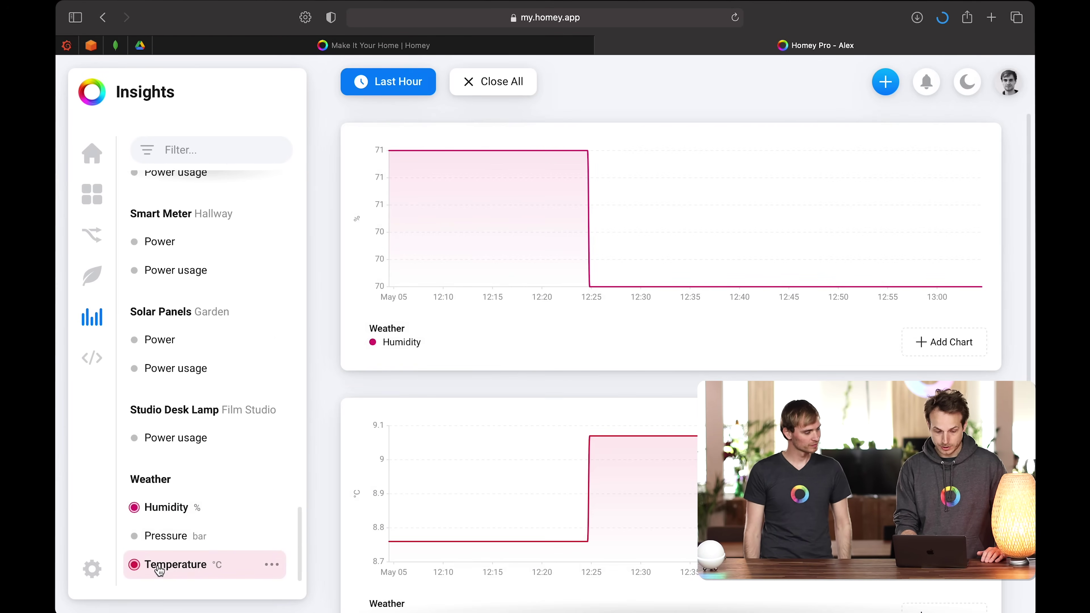
click(263, 533)
scroll(668, 362, down, 6)
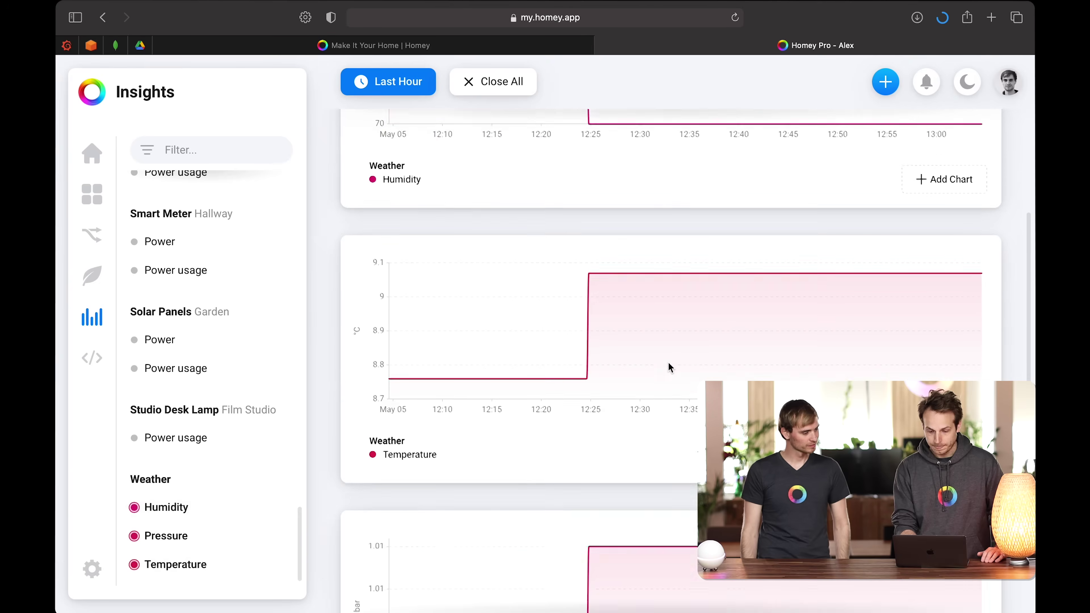
scroll(668, 362, up, 6)
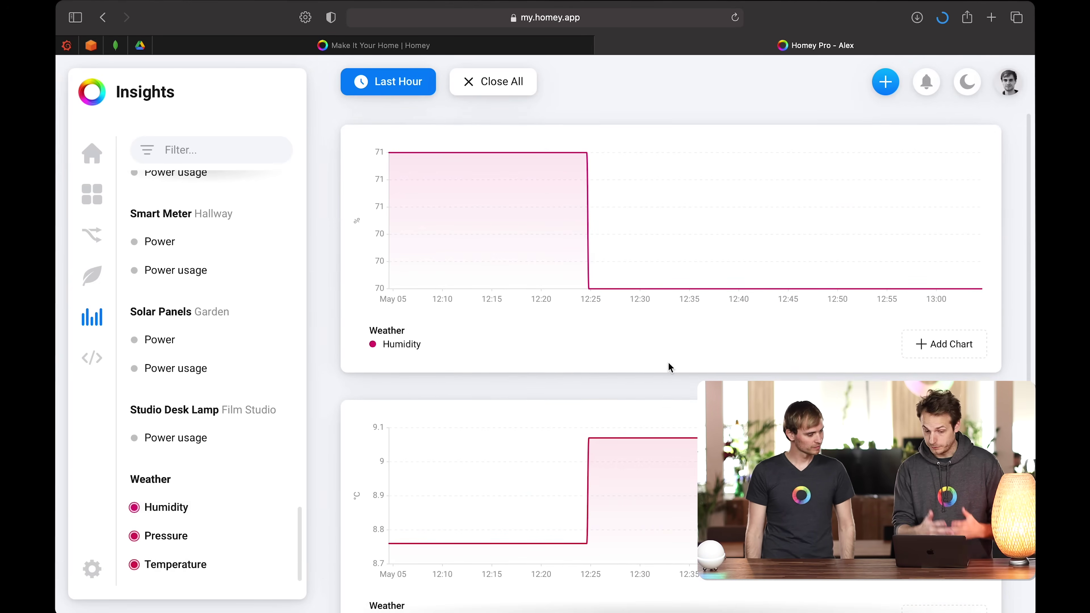
Set the Insights time range to Last 31 Days
click(389, 91)
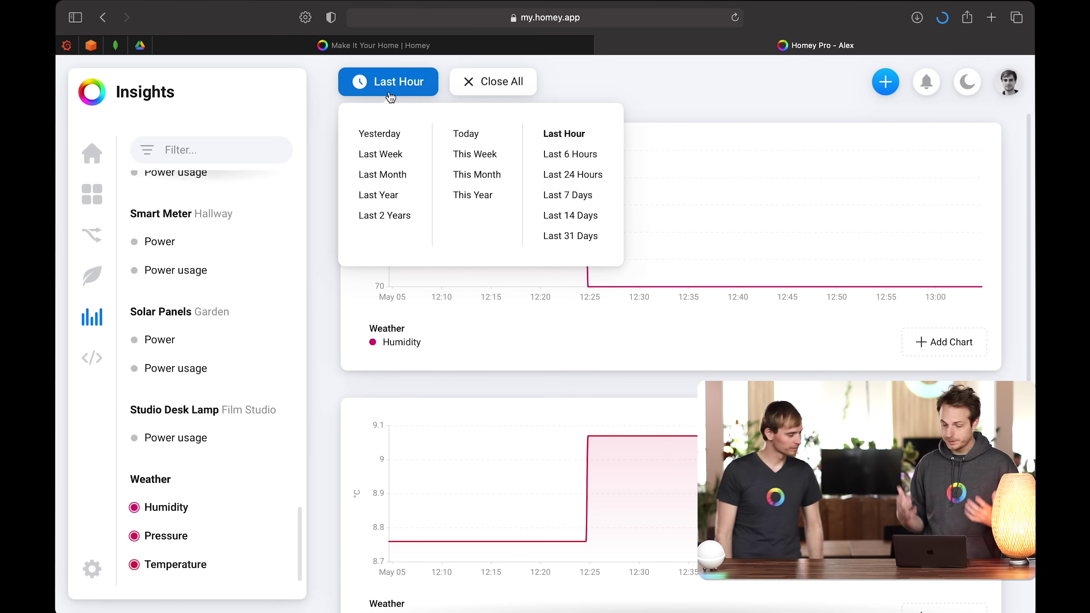
click(563, 237)
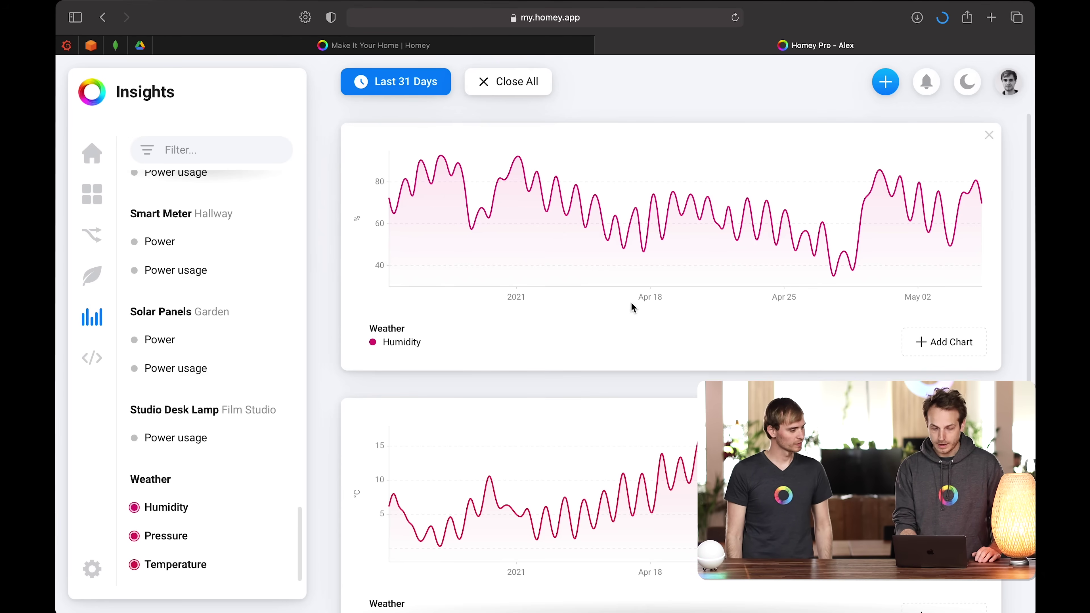
scroll(631, 307, down, 5)
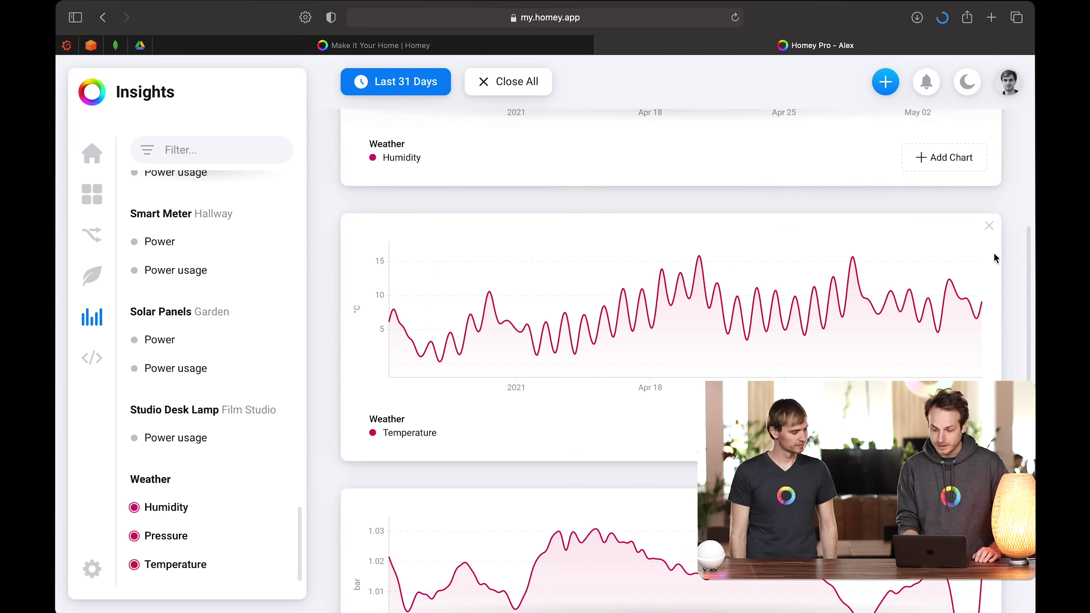
Close the Temperature and Humidity charts, then close all remaining charts
click(990, 228)
scroll(962, 239, up, 2)
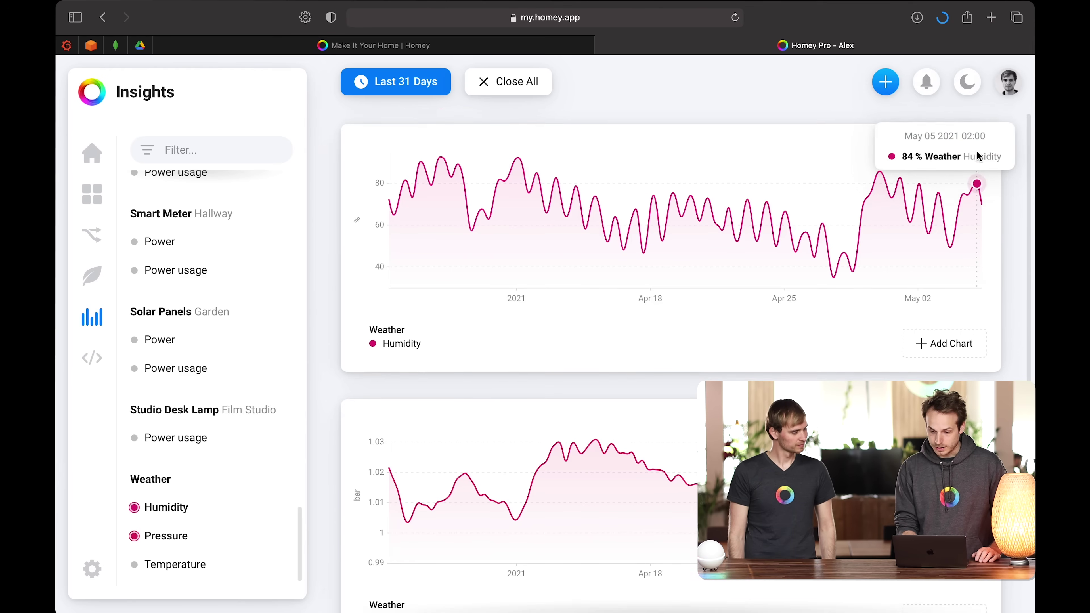
click(990, 137)
click(525, 87)
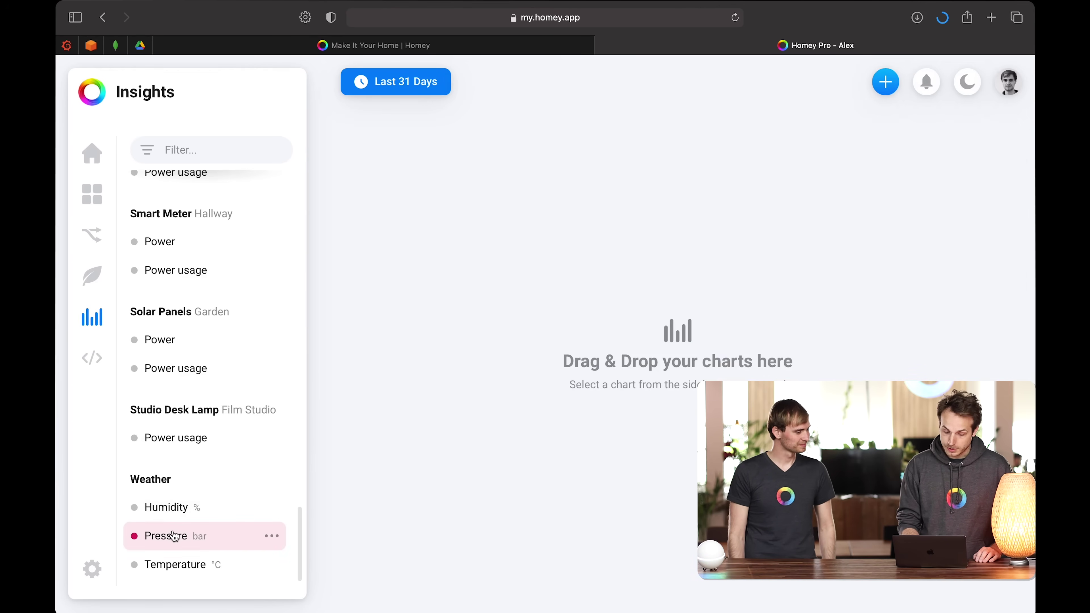
Chart Weather Temperature plus Home Coach Temperature together over the Last Hour
drag(167, 563, 720, 257)
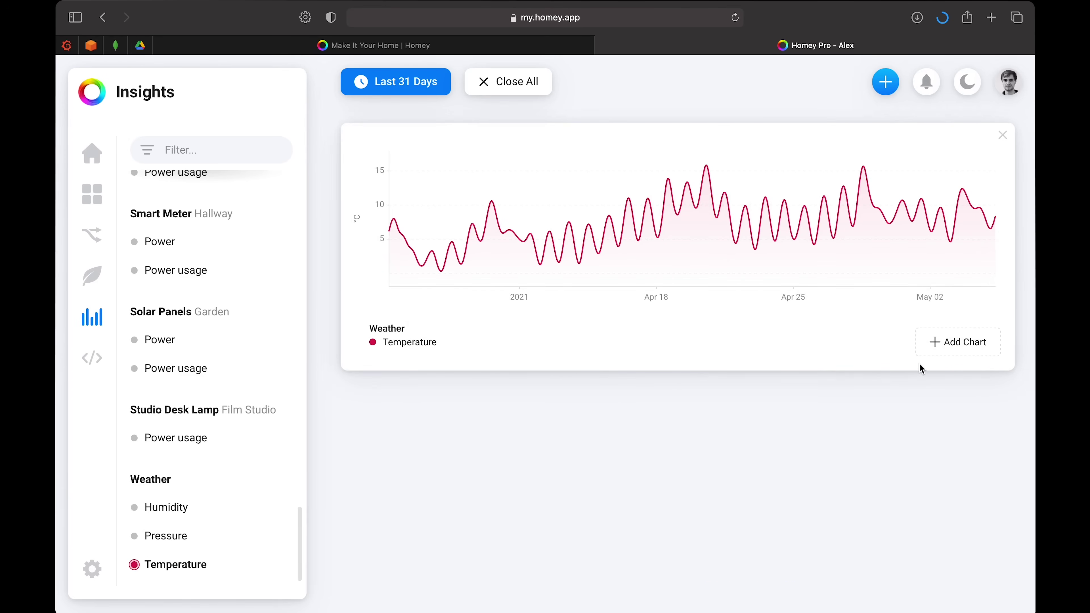
click(949, 353)
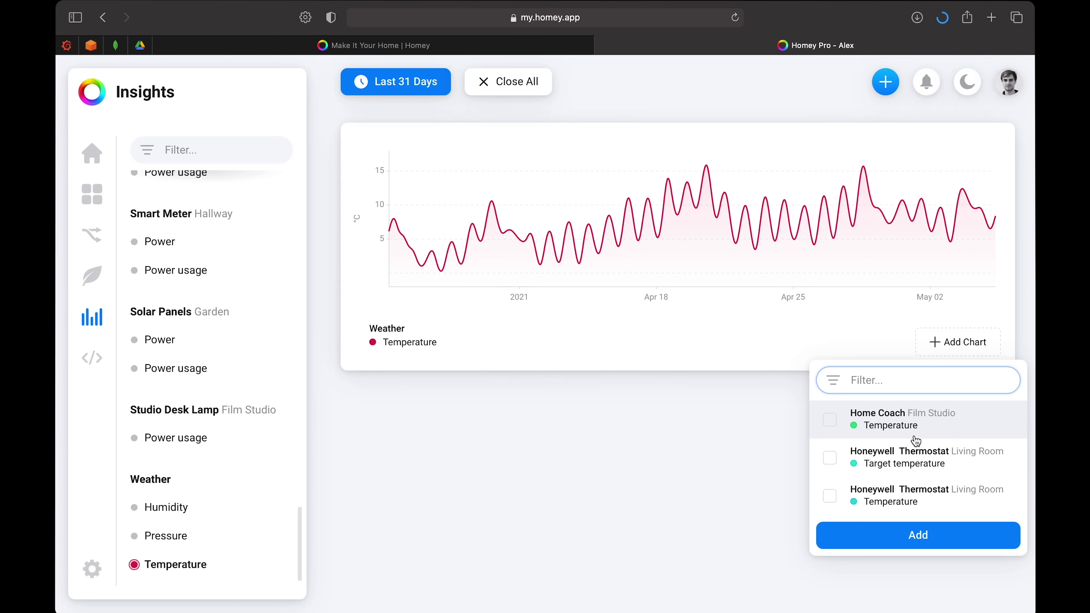
click(872, 429)
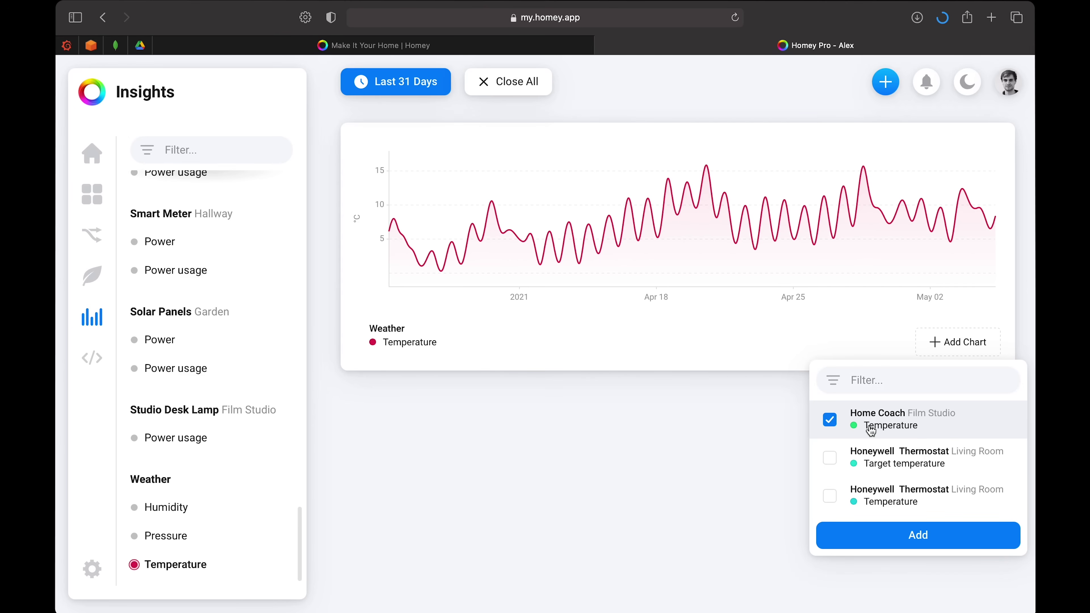
click(903, 537)
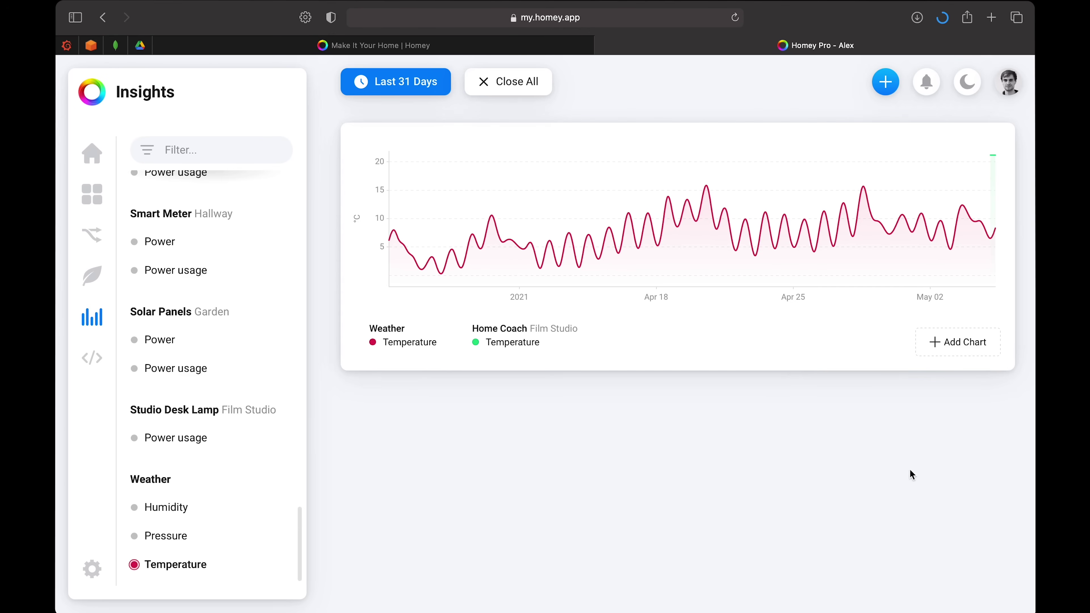
click(389, 88)
click(567, 139)
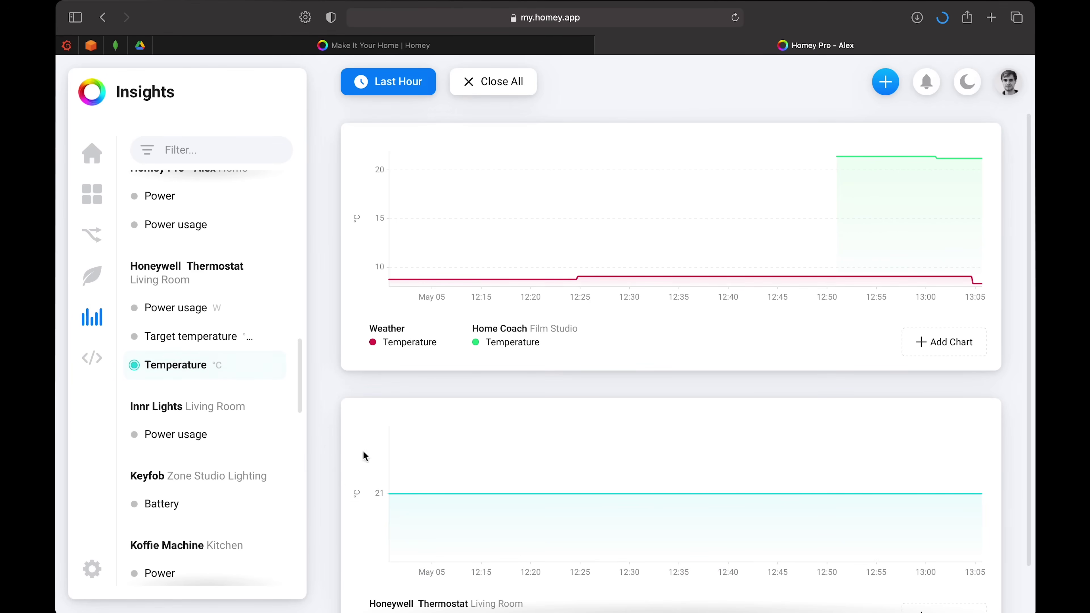
Move Honeywell Thermostat Temperature onto the combined chart, then dismiss its data options menu
click(168, 365)
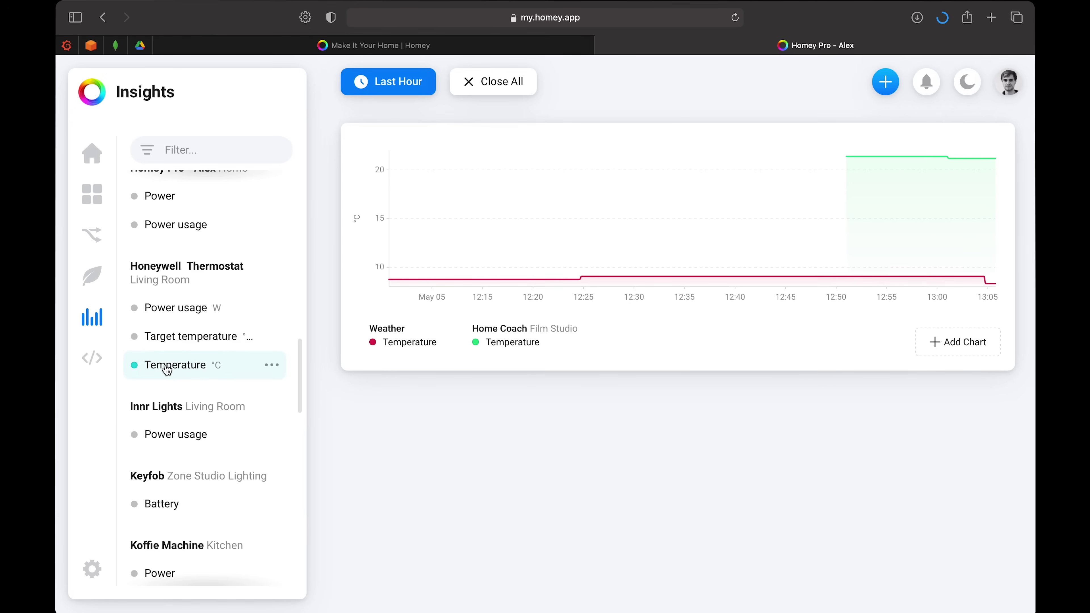
drag(167, 367, 616, 266)
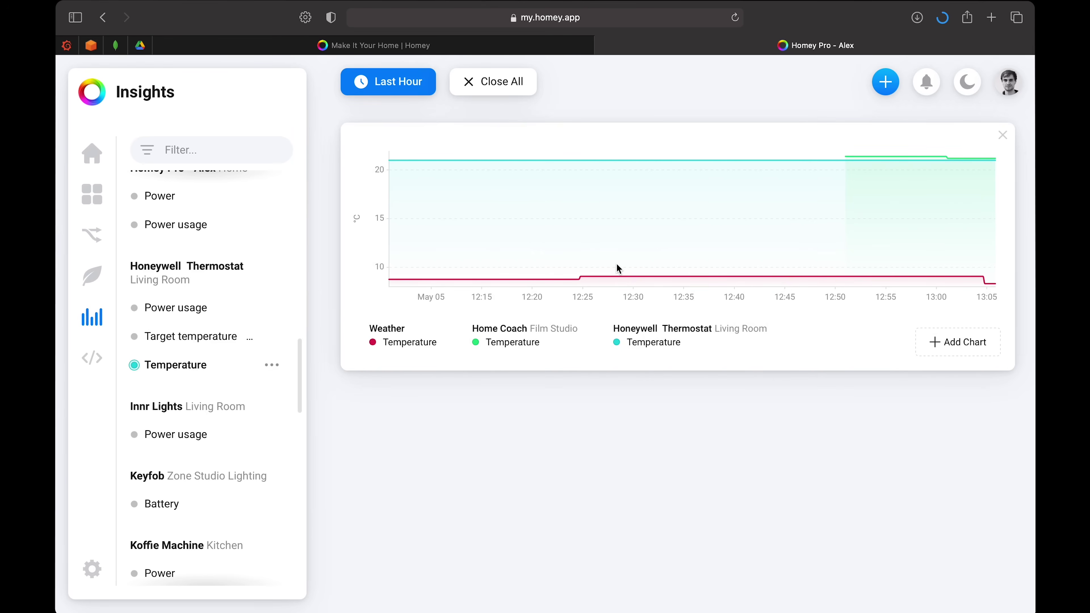
click(271, 366)
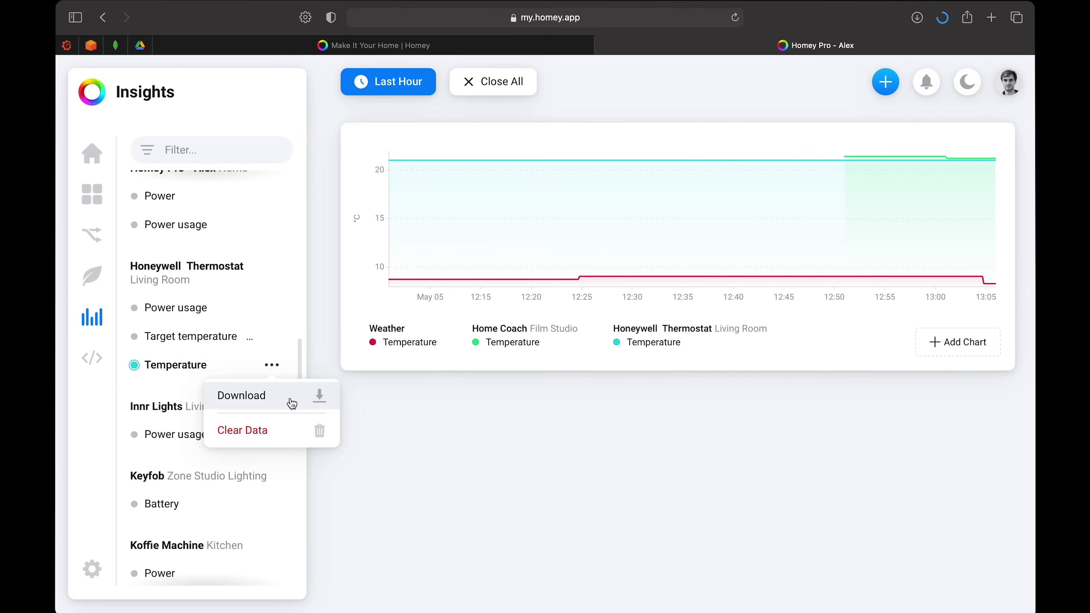
click(525, 452)
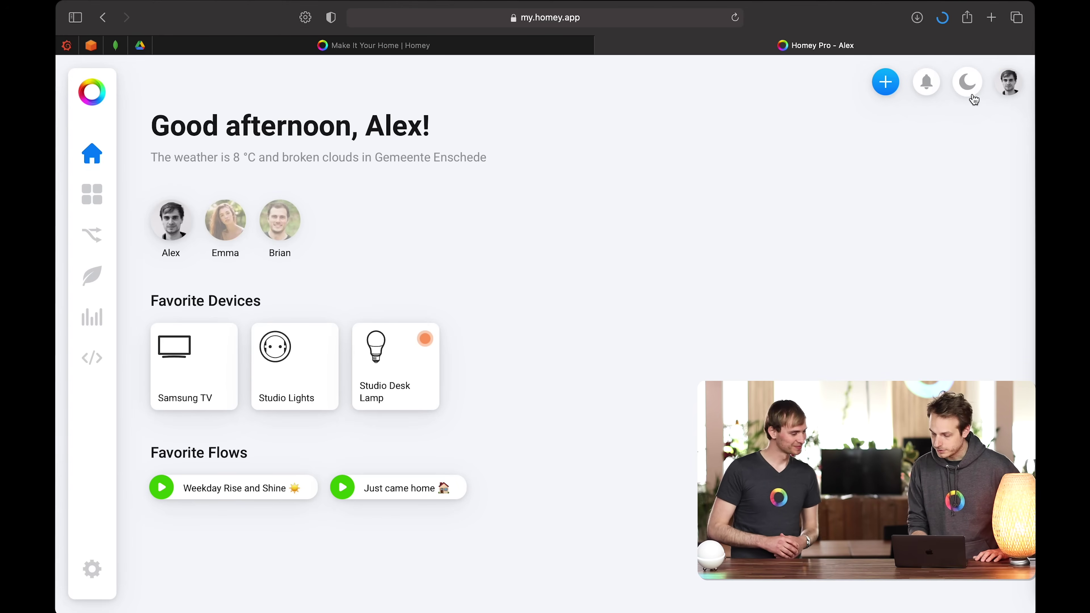
Enable dark mode and go to the Devices page
click(975, 99)
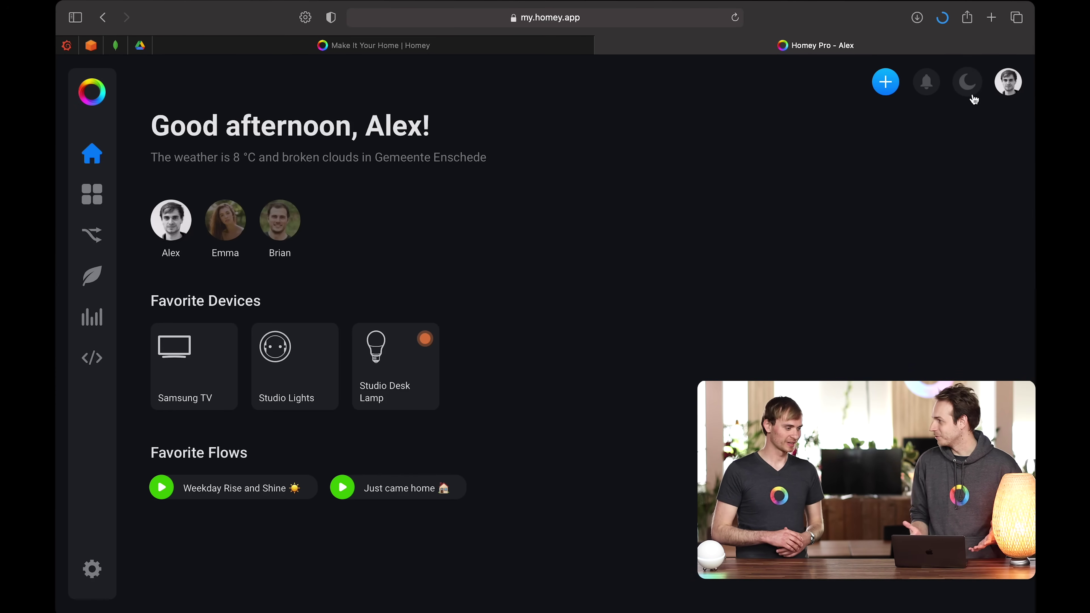
click(90, 206)
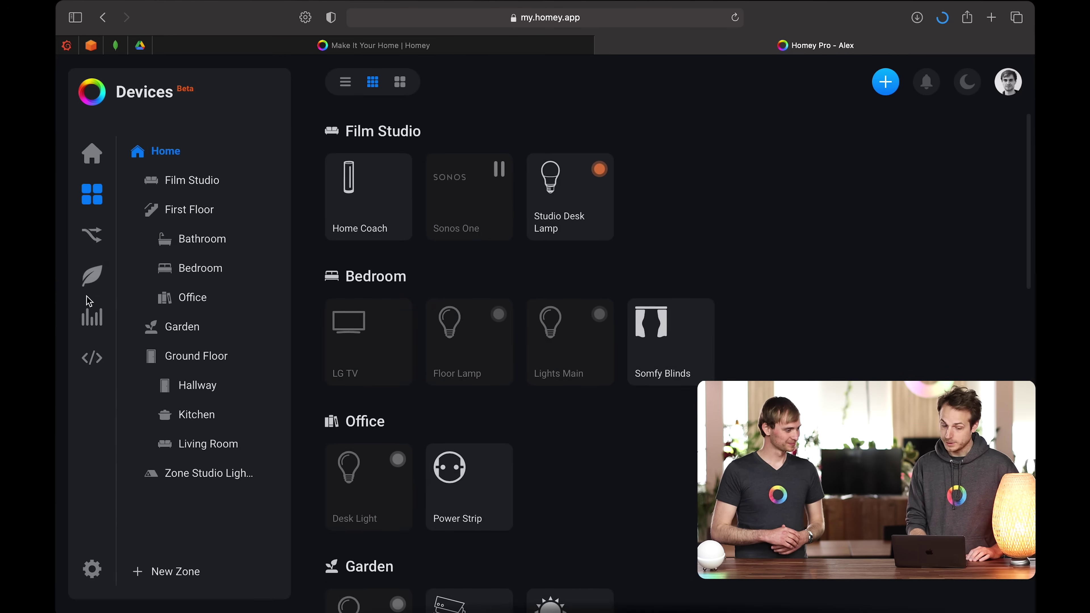
Chart LG TV power usage and Homey Pro Power in Insights over Last 31 Days
click(95, 343)
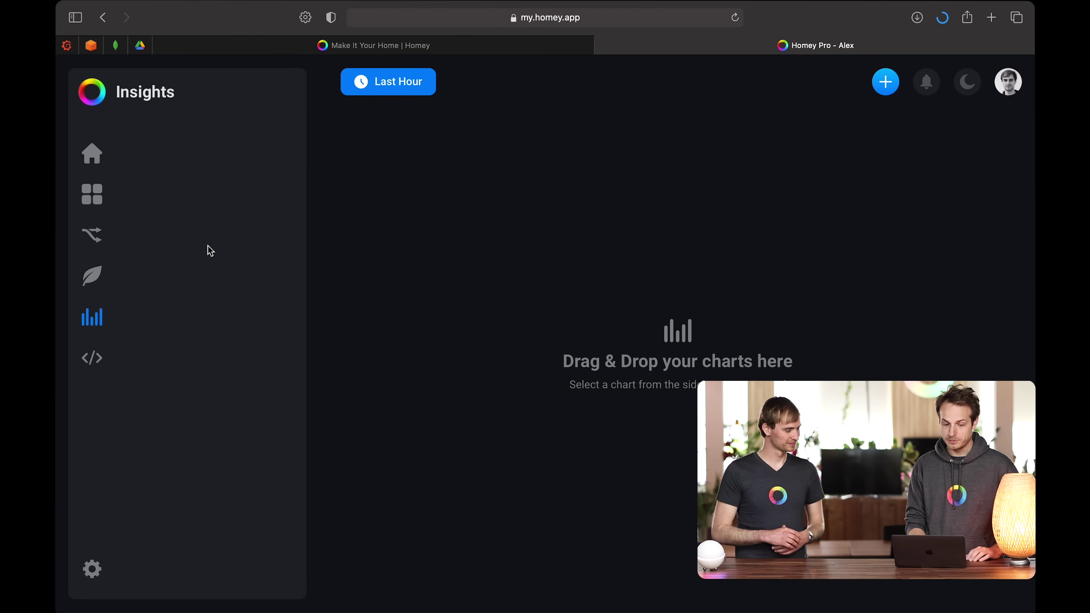
click(173, 219)
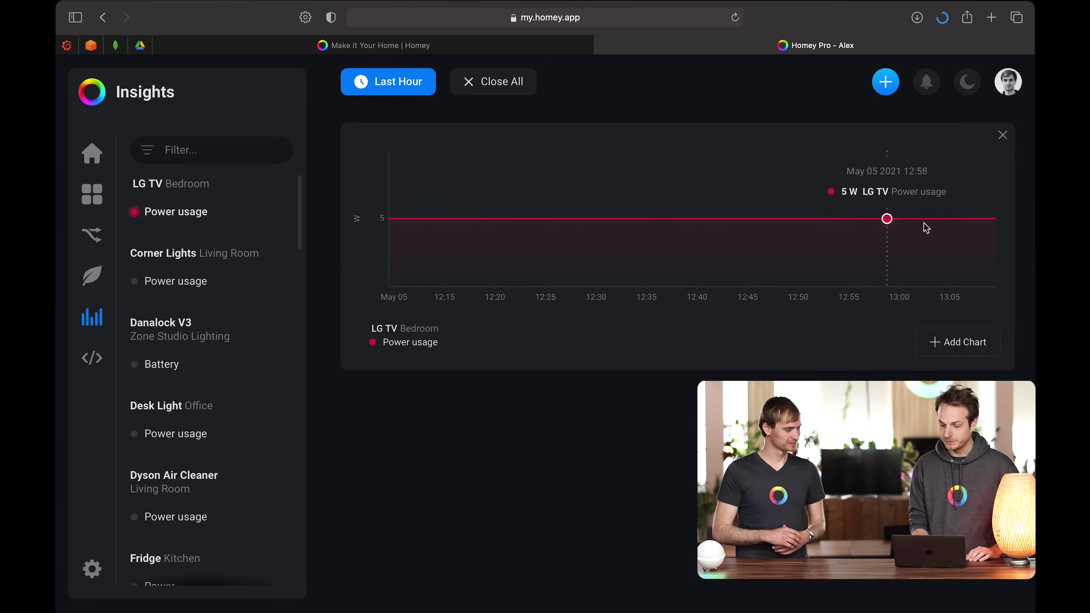
scroll(222, 464, down, 10)
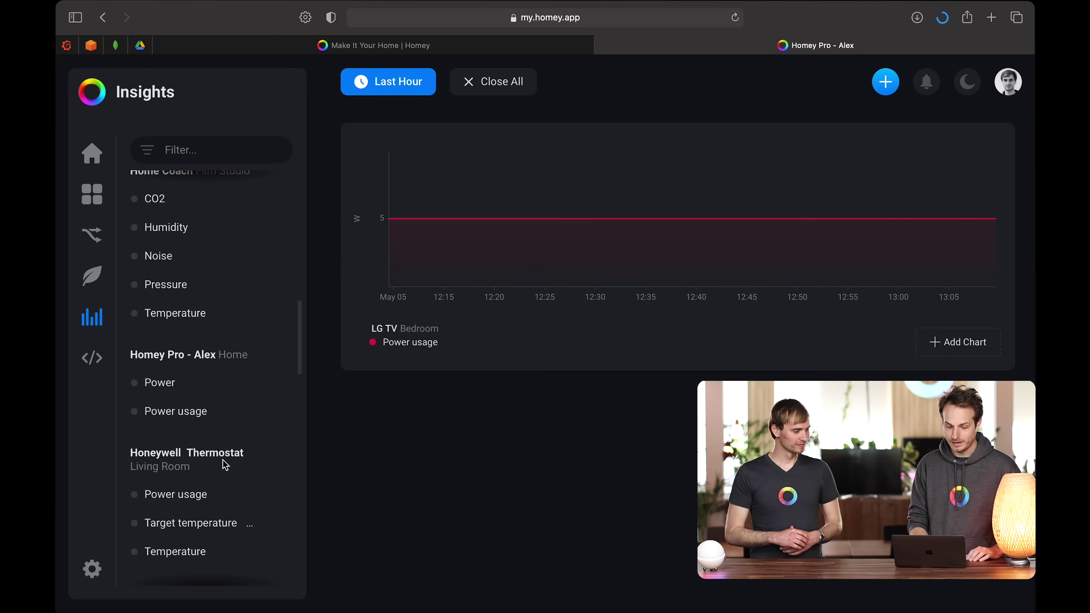
click(176, 387)
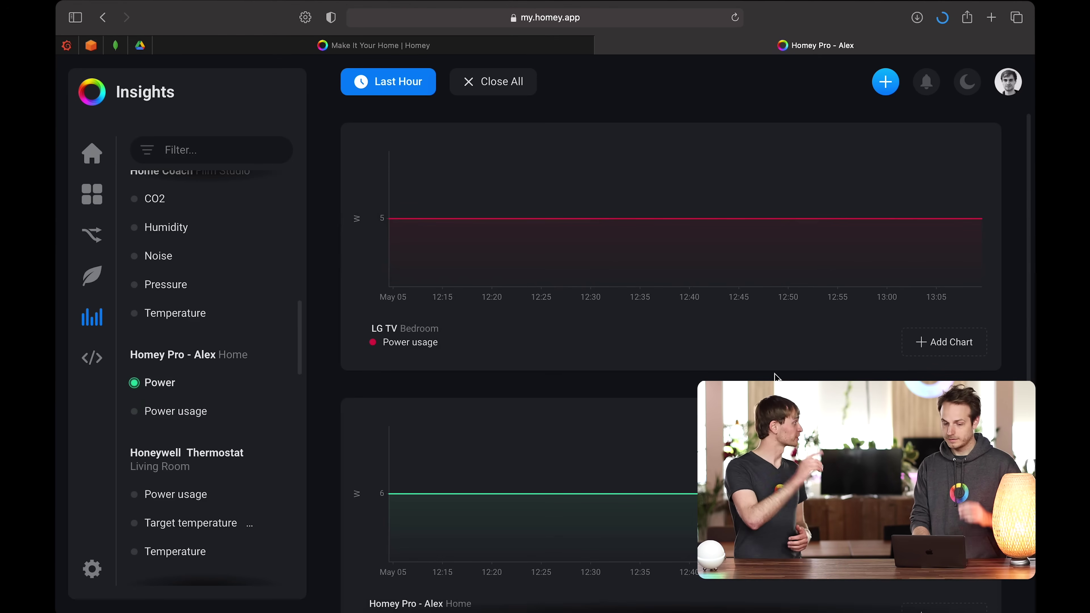
click(419, 74)
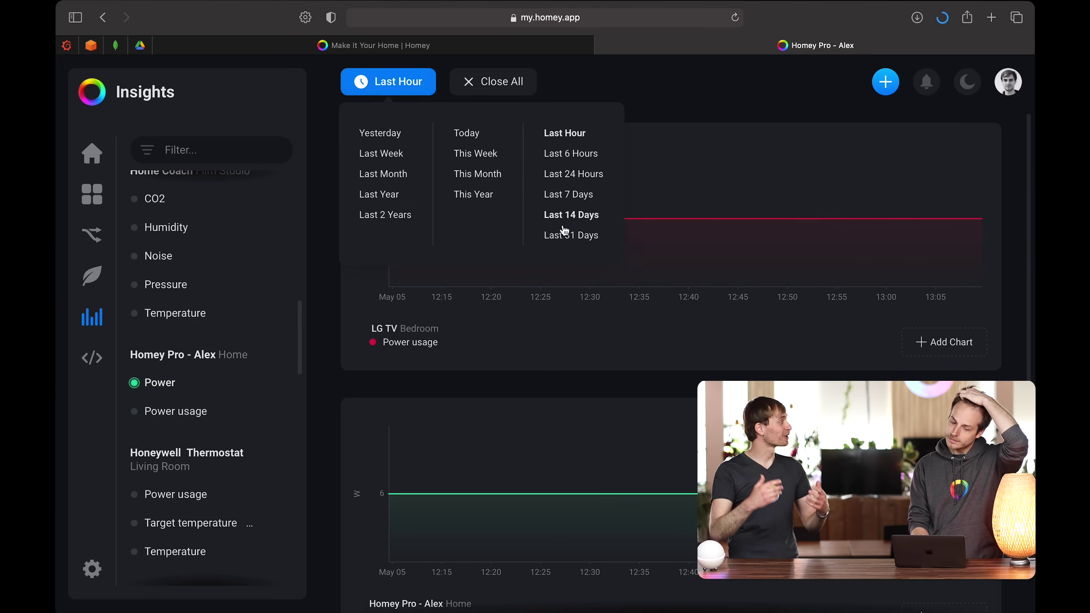
click(563, 236)
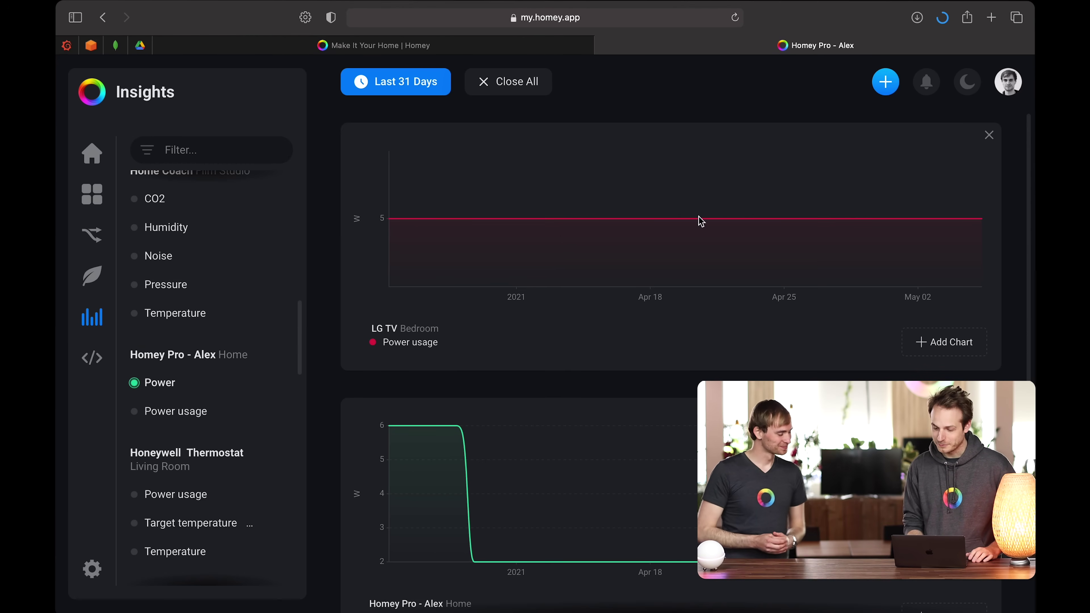
Close both power charts and switch back to the light theme
click(990, 138)
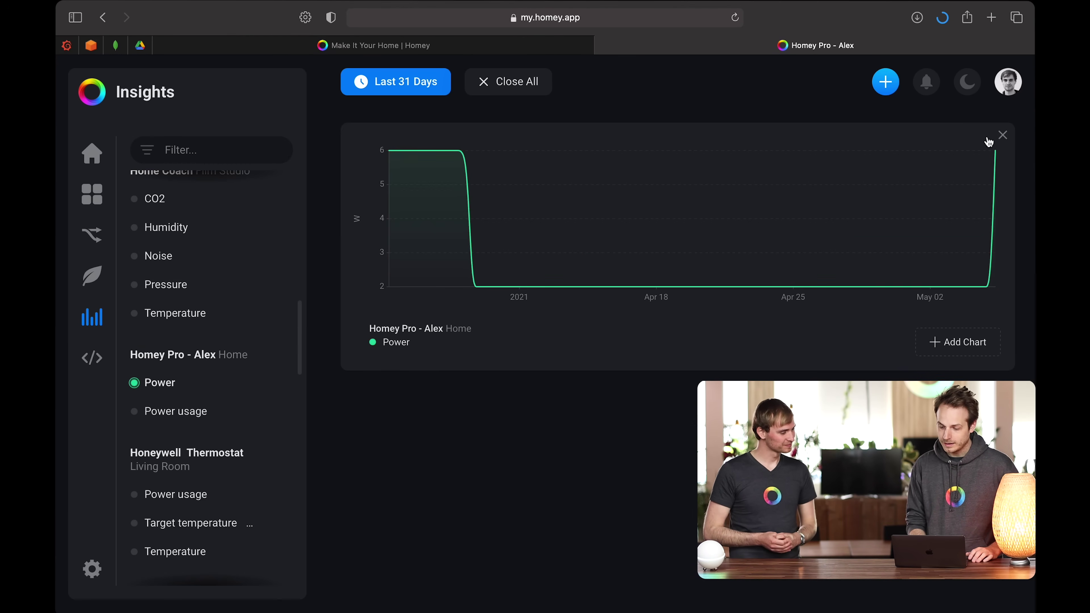
click(991, 138)
click(960, 94)
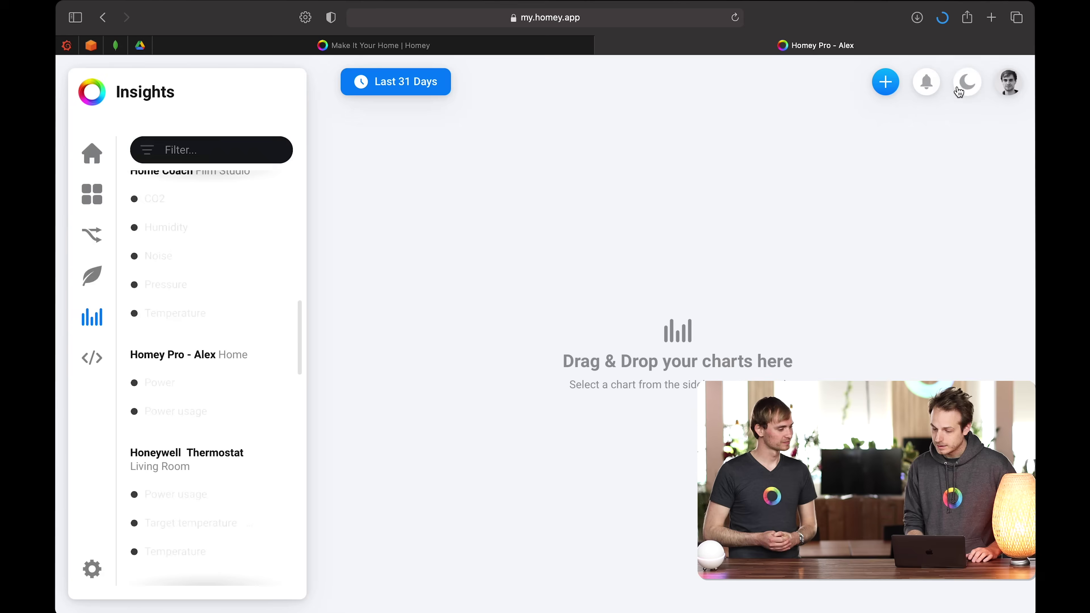
Choose New Device from the blue + menu
click(886, 90)
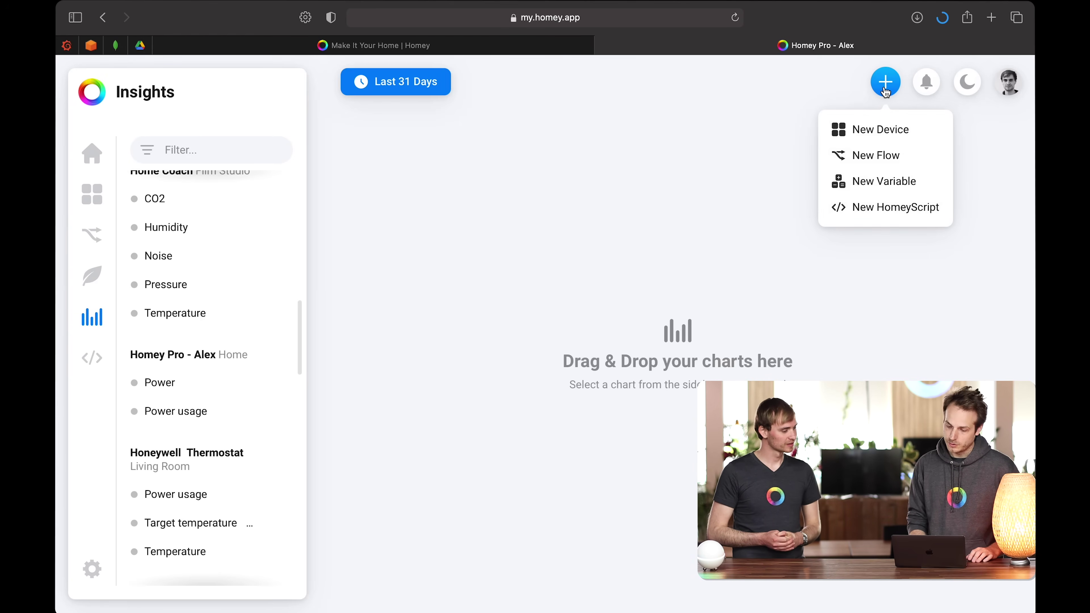
click(892, 138)
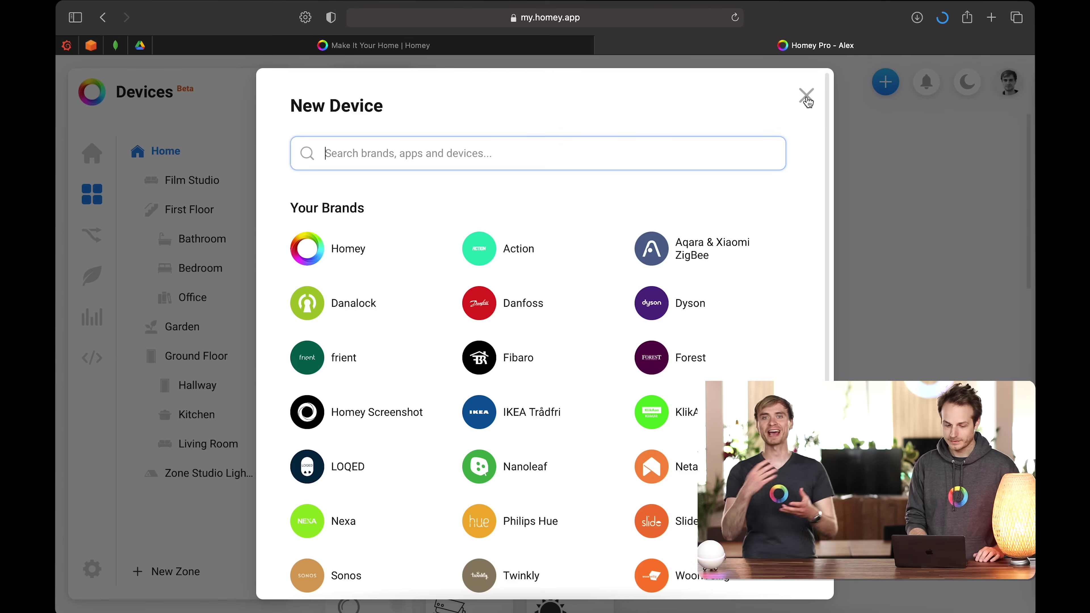
Dismiss the New Device dialog and return to the Home dashboard
click(807, 96)
click(98, 154)
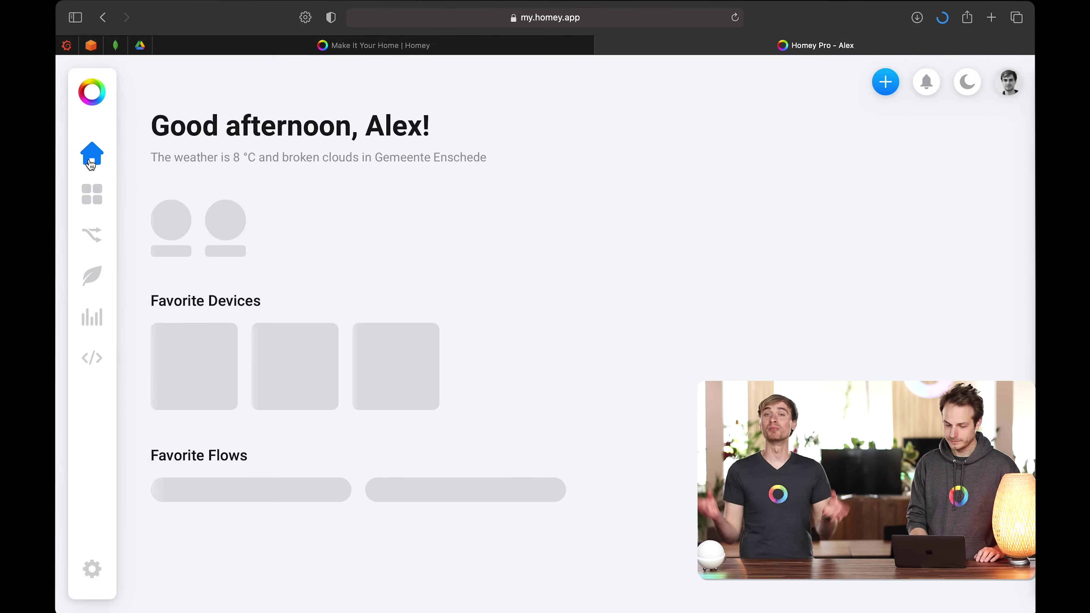